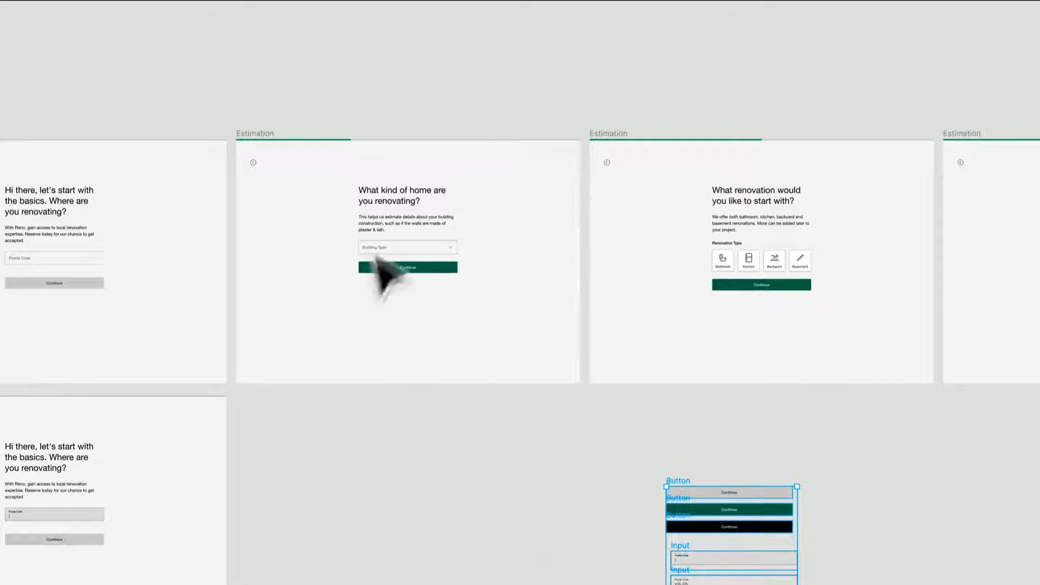
- Delete the two postal code Input frames below the Continue button variants
{"action": "scroll", "coordinate": [421, 320], "scroll_direction": "up", "scroll_amount": 3}
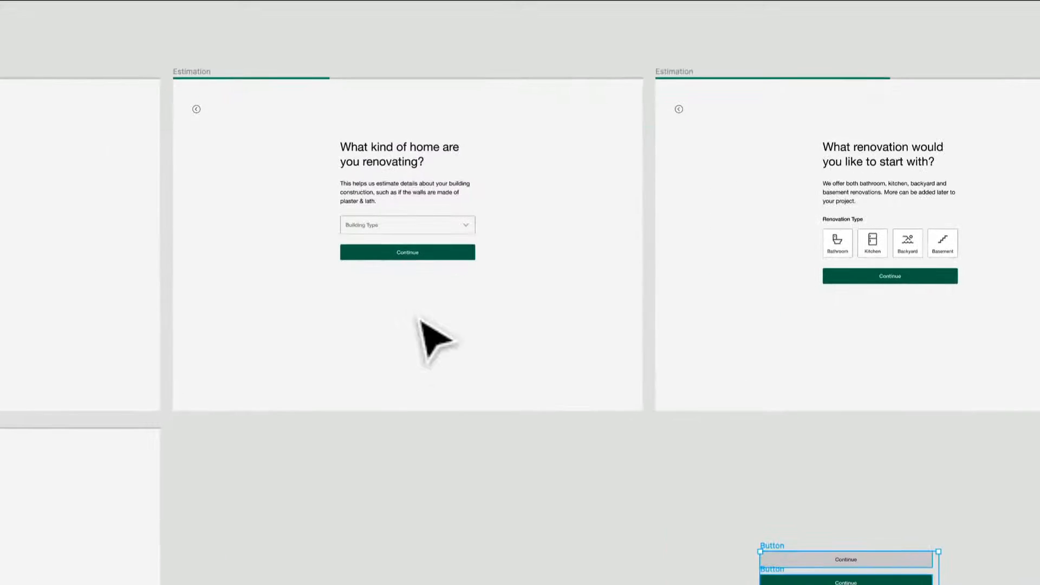
{"action": "left_click_drag", "start_coordinate": [389, 424], "coordinate": [491, 398]}
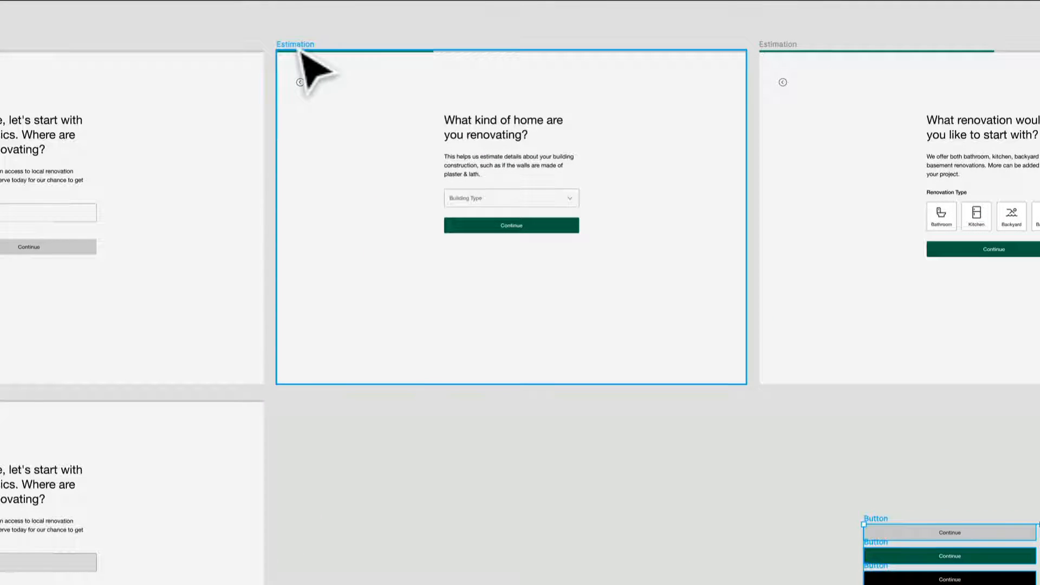
{"action": "left_click", "coordinate": [585, 574]}
{"action": "scroll", "coordinate": [520, 292], "scroll_direction": "right", "scroll_amount": 5}
{"action": "scroll", "coordinate": [520, 292], "scroll_direction": "down", "scroll_amount": 3}
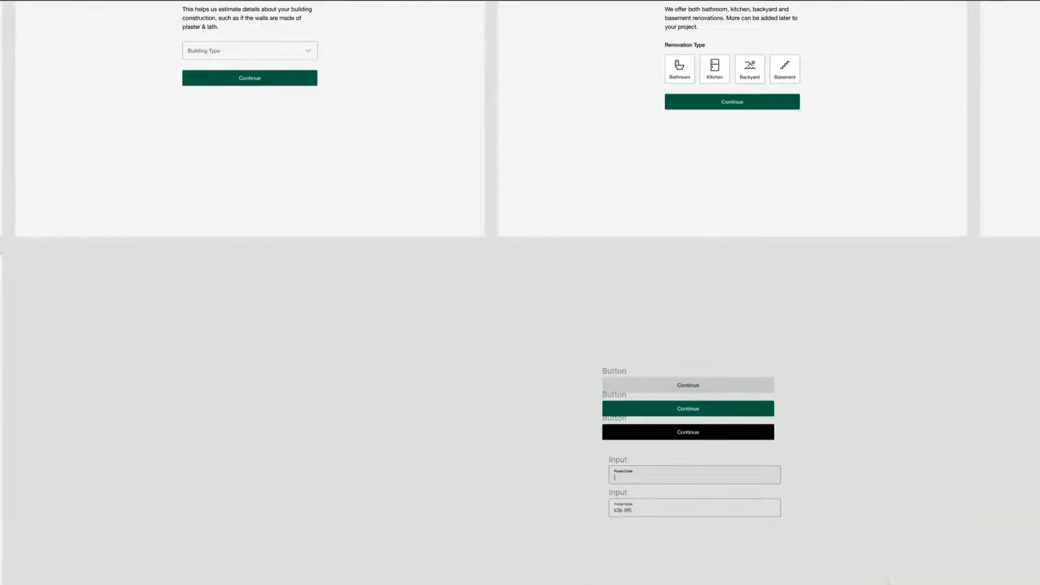
{"action": "left_click_drag", "start_coordinate": [881, 570], "coordinate": [553, 457]}
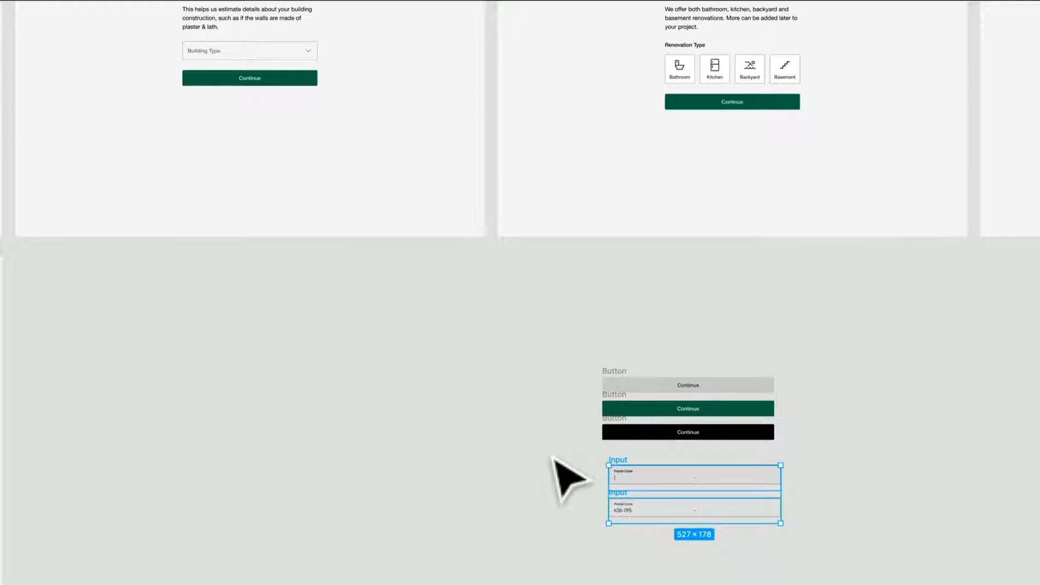
{"action": "key", "text": "BackSpace"}
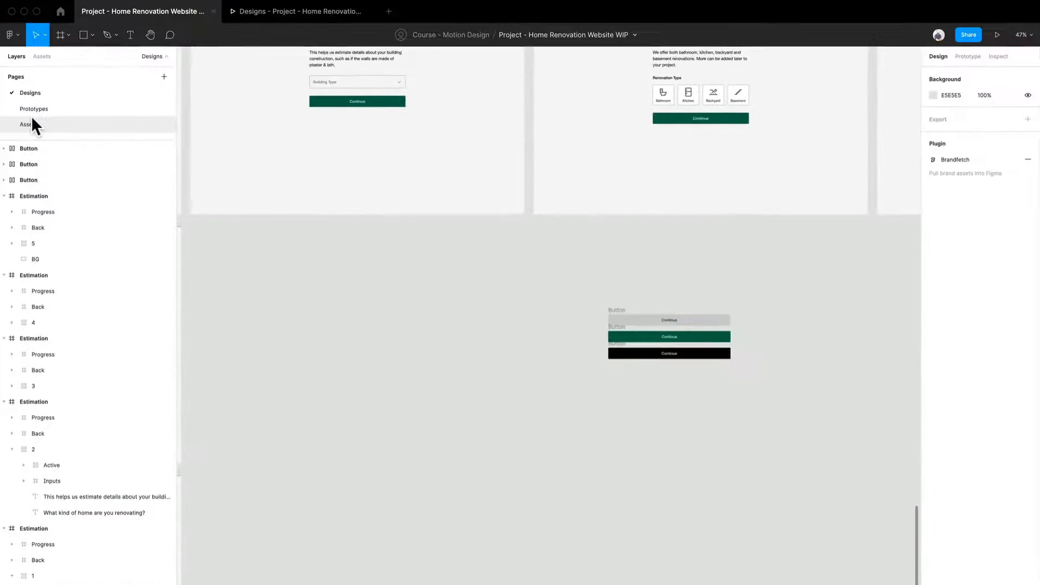
- Copy the four Building Type Select frames from the Assets page
{"action": "left_click", "coordinate": [31, 120]}
{"action": "scroll", "coordinate": [325, 233], "scroll_direction": "up", "scroll_amount": 5}
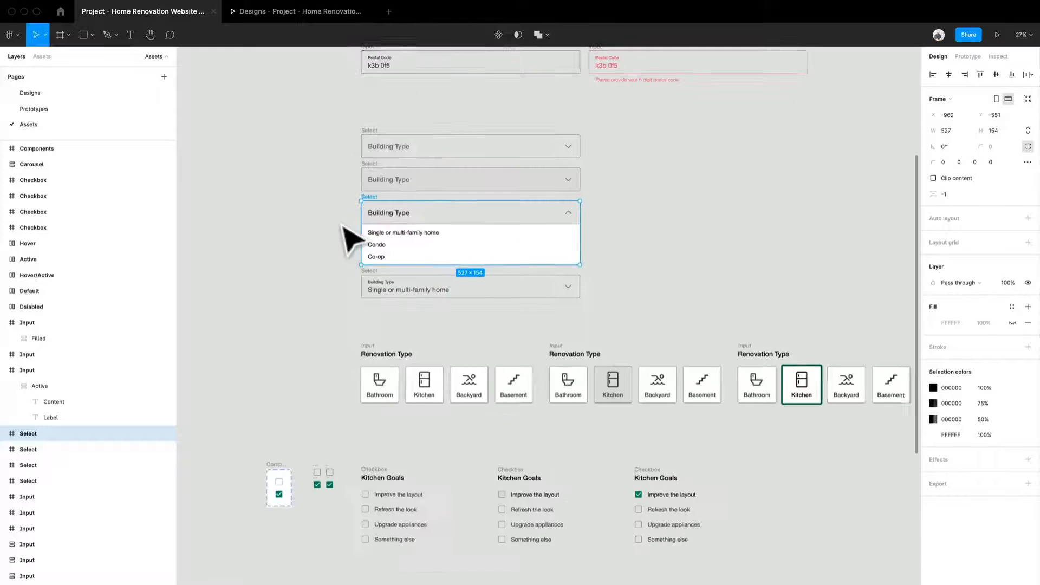
{"action": "left_click", "coordinate": [325, 236]}
{"action": "scroll", "coordinate": [358, 179], "scroll_direction": "up", "scroll_amount": 4}
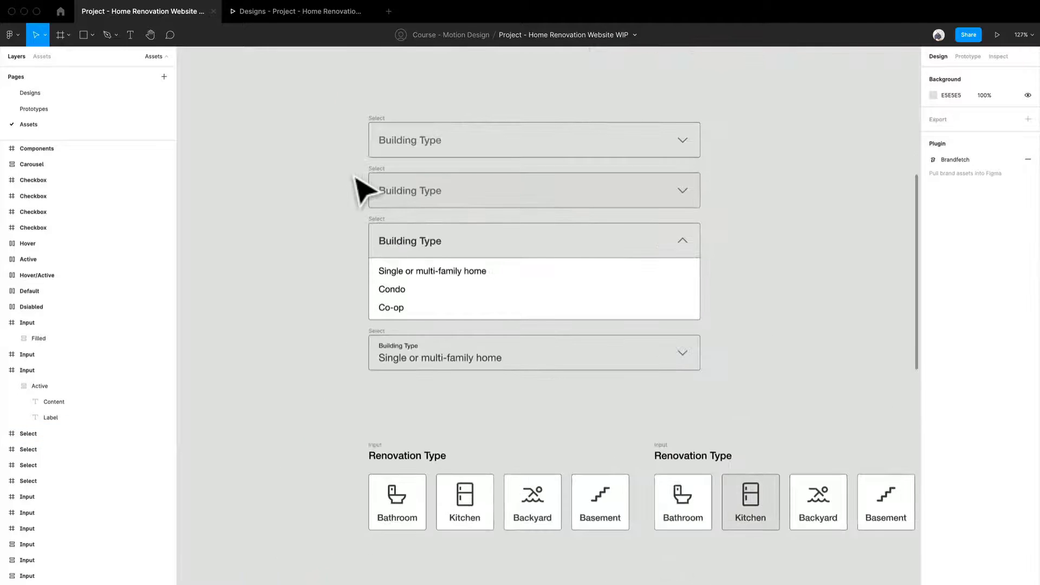
{"action": "left_click_drag", "start_coordinate": [317, 80], "coordinate": [750, 383]}
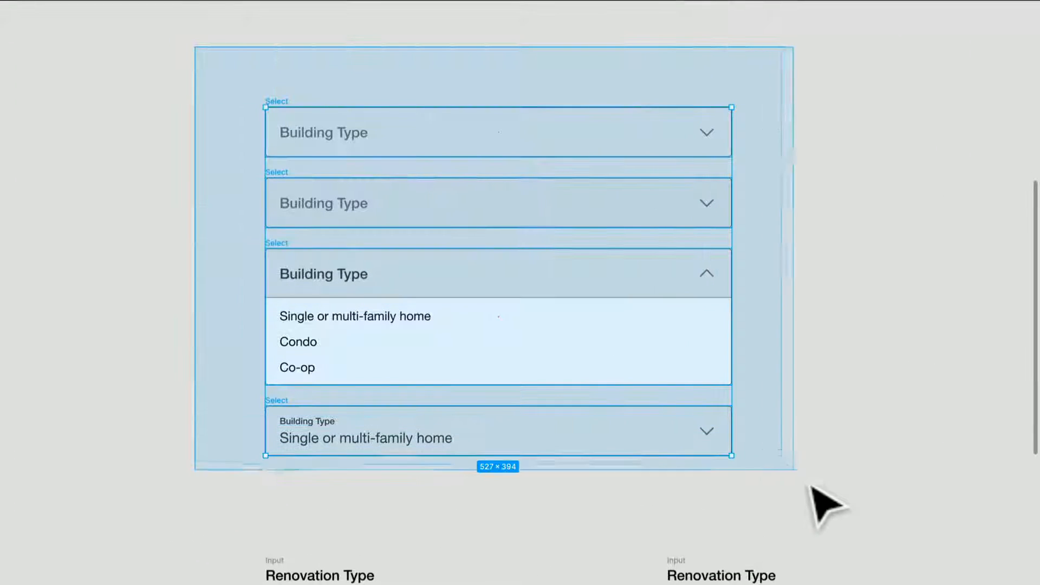
{"action": "left_click_drag", "start_coordinate": [812, 484], "coordinate": [812, 485]}
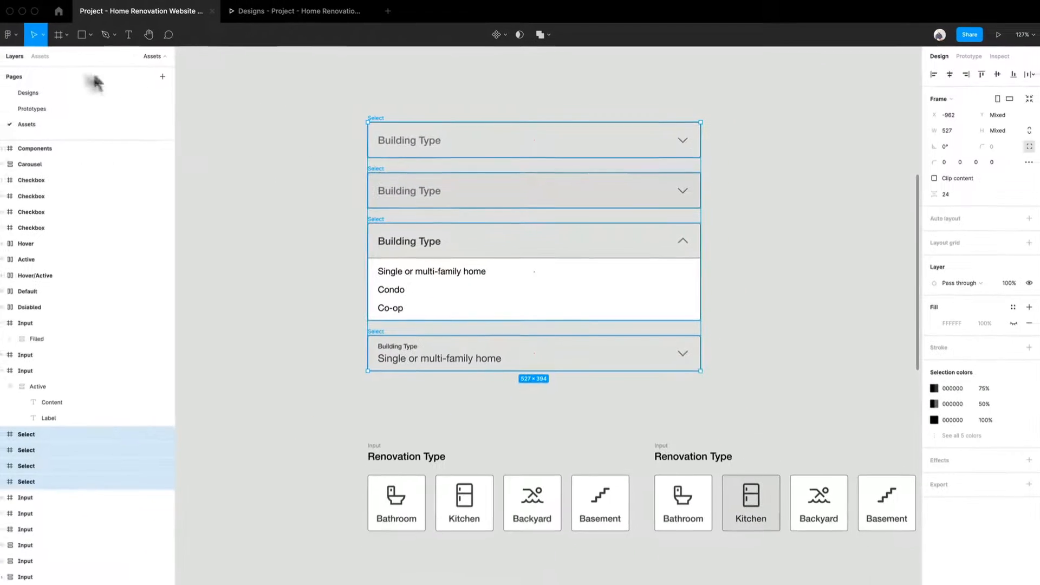
- Paste the four Select frames into the Designs page and place them below the Continue button variants
{"action": "left_click", "coordinate": [43, 95]}
{"action": "key", "text": "super+v"}
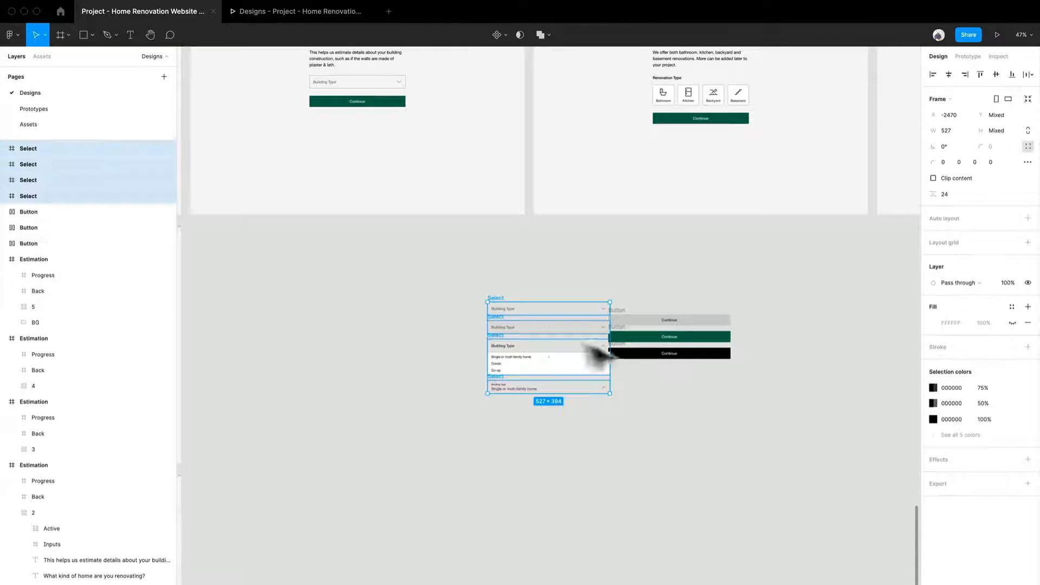
{"action": "left_click_drag", "start_coordinate": [558, 338], "coordinate": [708, 429]}
{"action": "scroll", "coordinate": [487, 316], "scroll_direction": "up", "scroll_amount": 3}
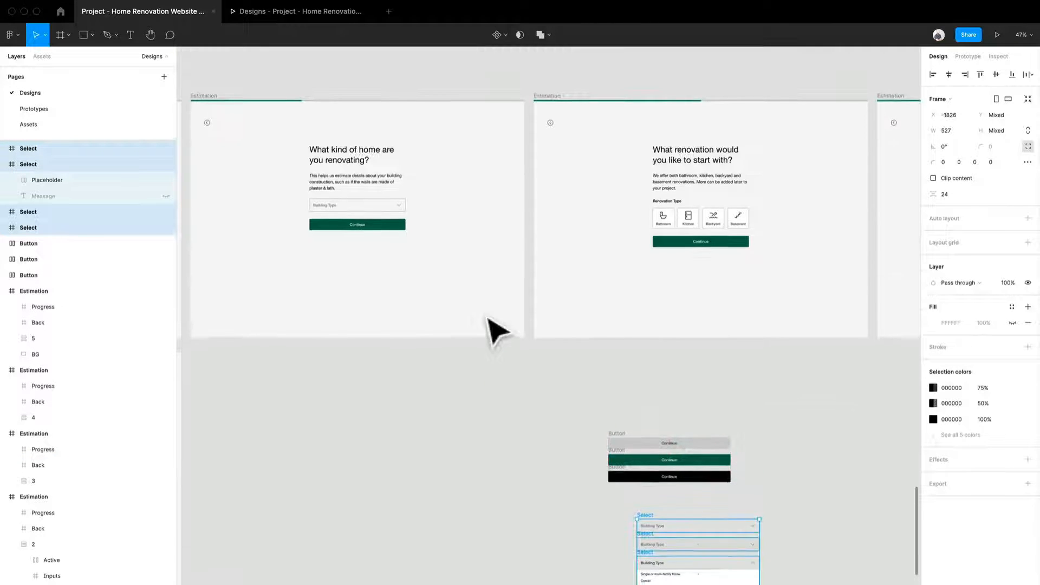
{"action": "left_click_drag", "start_coordinate": [484, 364], "coordinate": [573, 315]}
{"action": "left_click", "coordinate": [610, 346]}
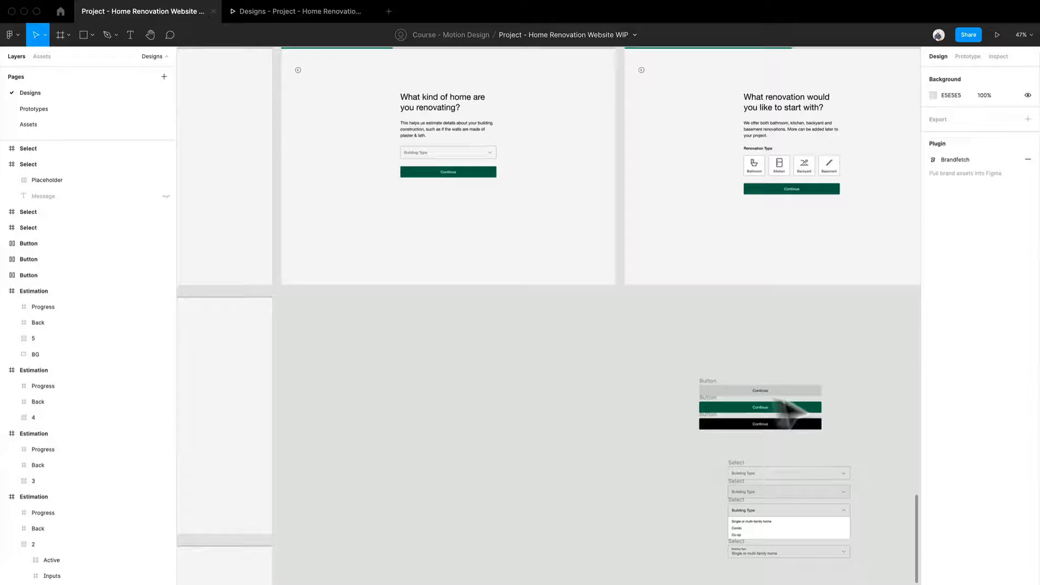
- Replace the green Continue button on the "What kind of home are you renovating?" screen with a copy of the grey one
{"action": "left_click", "coordinate": [710, 390]}
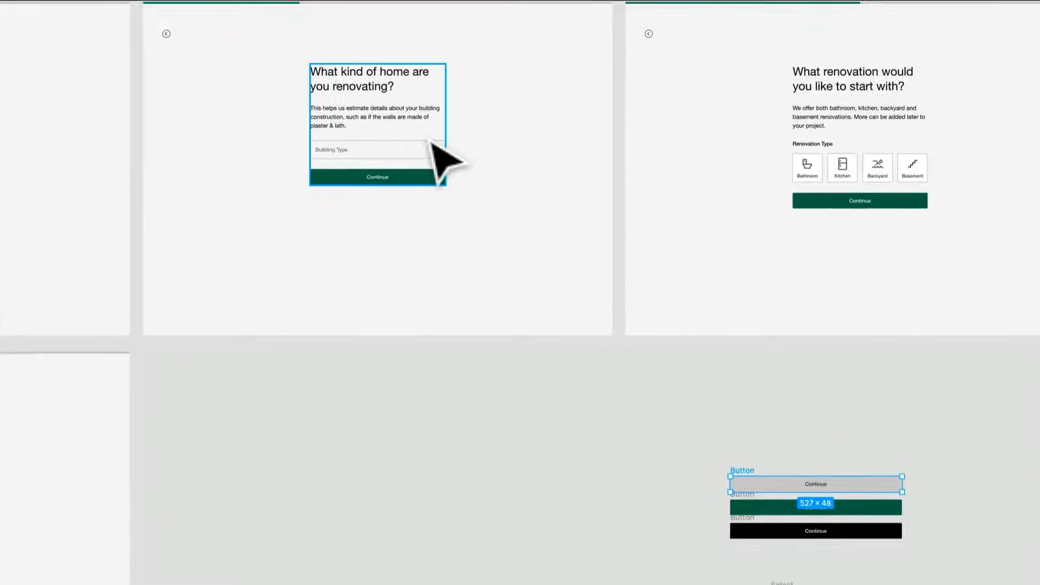
{"action": "left_click", "coordinate": [428, 141]}
{"action": "key", "text": "super+v"}
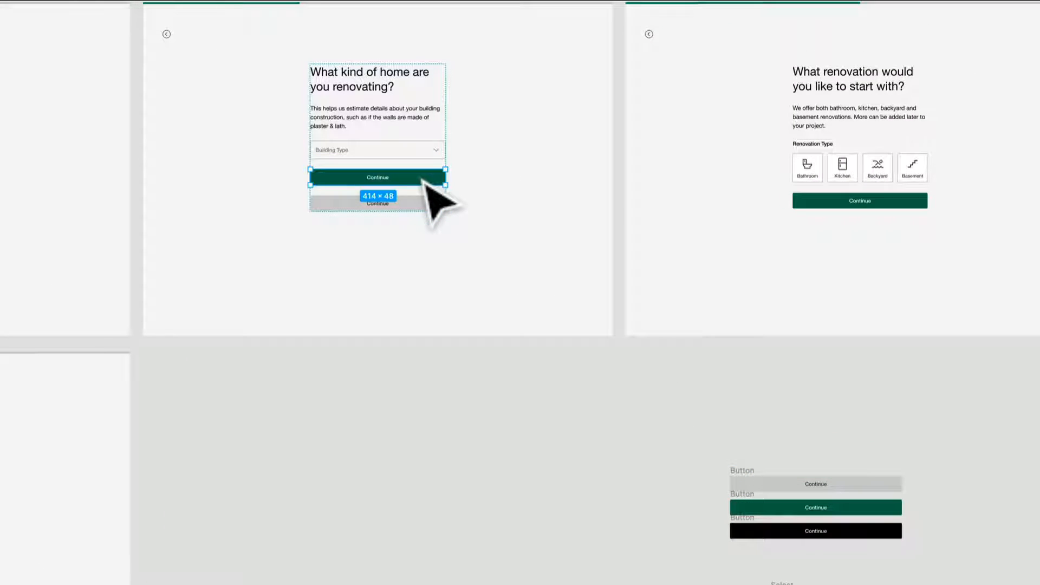
{"action": "key", "text": "Delete"}
{"action": "left_click", "coordinate": [306, 374]}
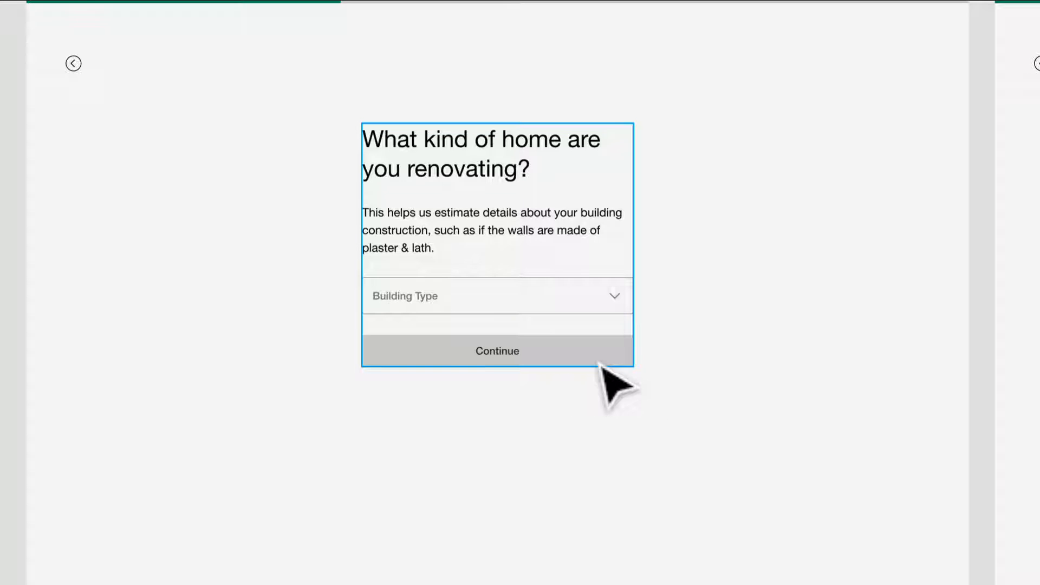
- Duplicate the "What kind of home are you renovating?" Estimation frame directly below the original
{"action": "scroll", "coordinate": [598, 363], "scroll_direction": "down", "scroll_amount": 5}
{"action": "left_click_drag", "start_coordinate": [631, 457], "coordinate": [531, 319]}
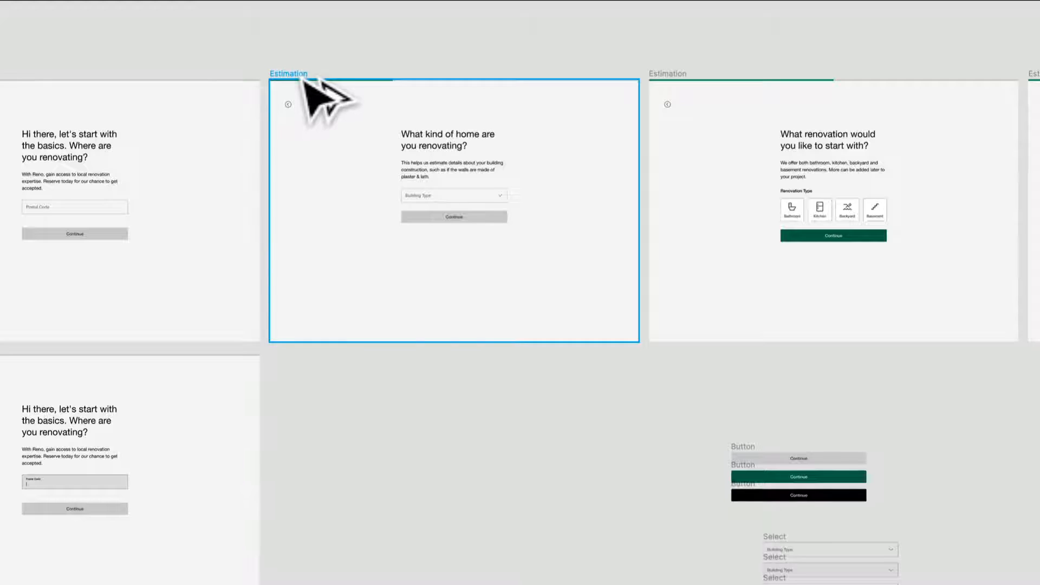
{"action": "left_click_drag", "start_coordinate": [305, 78], "coordinate": [324, 354]}
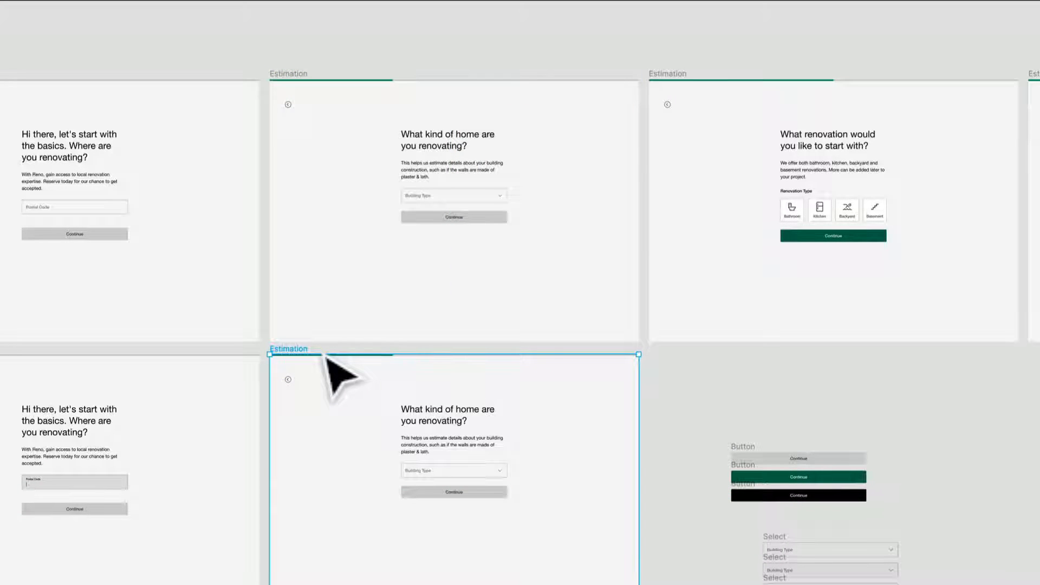
- Examine the Building Type Select frames beside the duplicated screen, comparing the default and grey-filled closed states
{"action": "scroll", "coordinate": [556, 511], "scroll_direction": "up", "scroll_amount": 5}
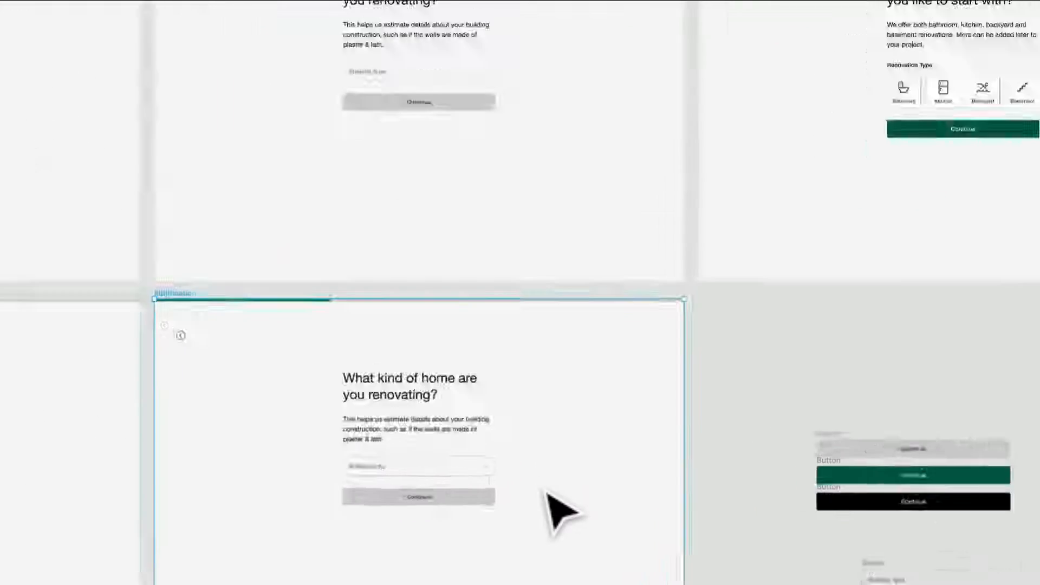
{"action": "left_click_drag", "start_coordinate": [492, 517], "coordinate": [449, 331]}
{"action": "left_click_drag", "start_coordinate": [803, 423], "coordinate": [341, 389]}
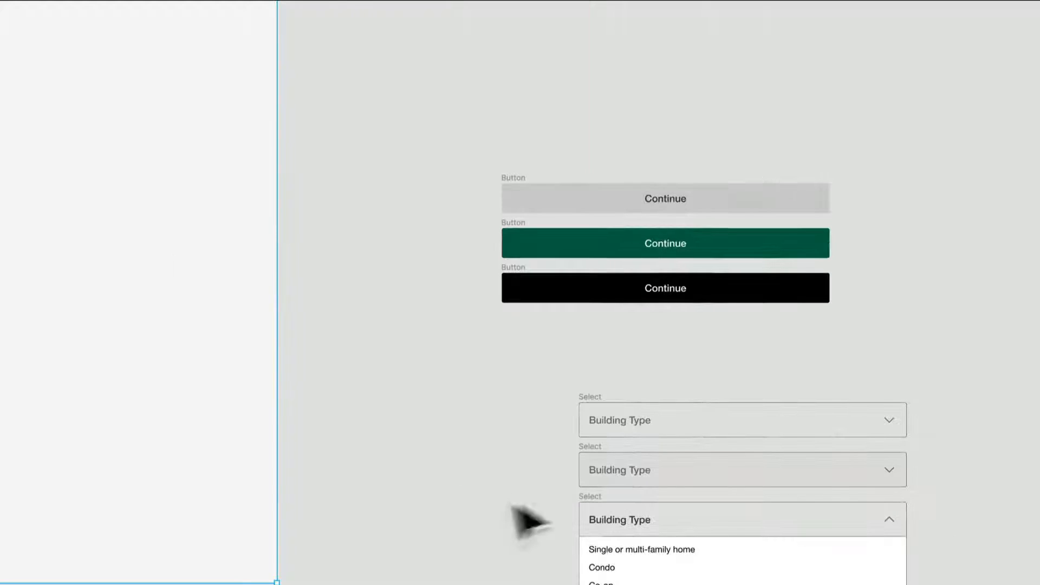
{"action": "scroll", "coordinate": [535, 494], "scroll_direction": "up", "scroll_amount": 2}
{"action": "left_click_drag", "start_coordinate": [551, 521], "coordinate": [379, 331]}
{"action": "scroll", "coordinate": [454, 319], "scroll_direction": "up", "scroll_amount": 4}
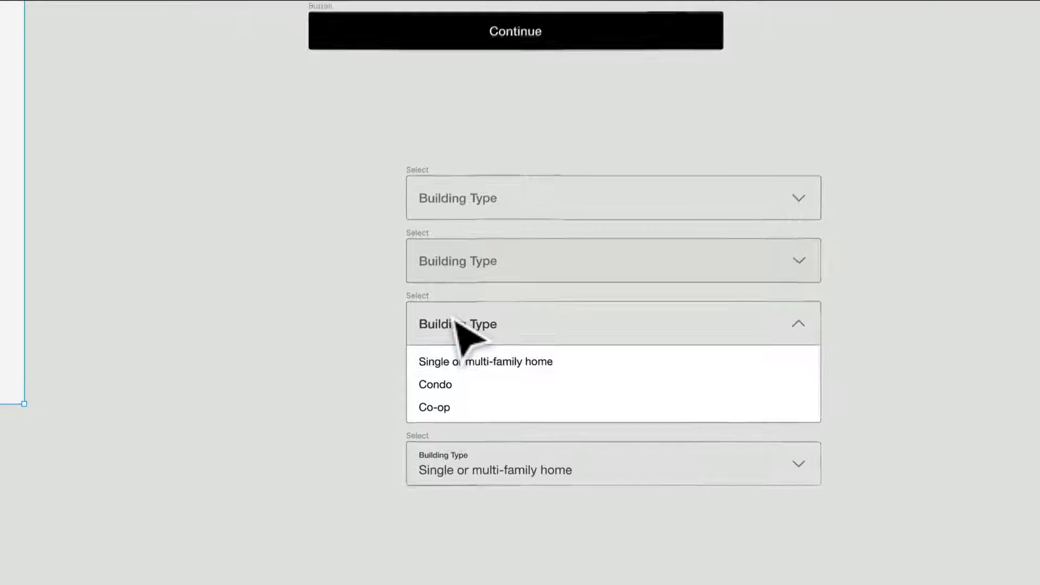
{"action": "left_click_drag", "start_coordinate": [502, 450], "coordinate": [331, 467]}
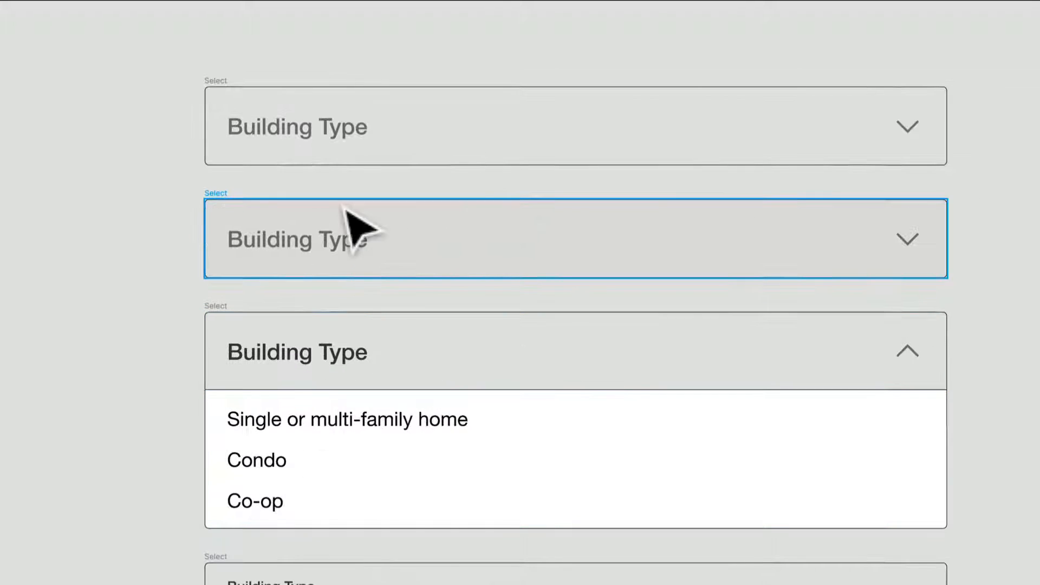
{"action": "left_click", "coordinate": [355, 220]}
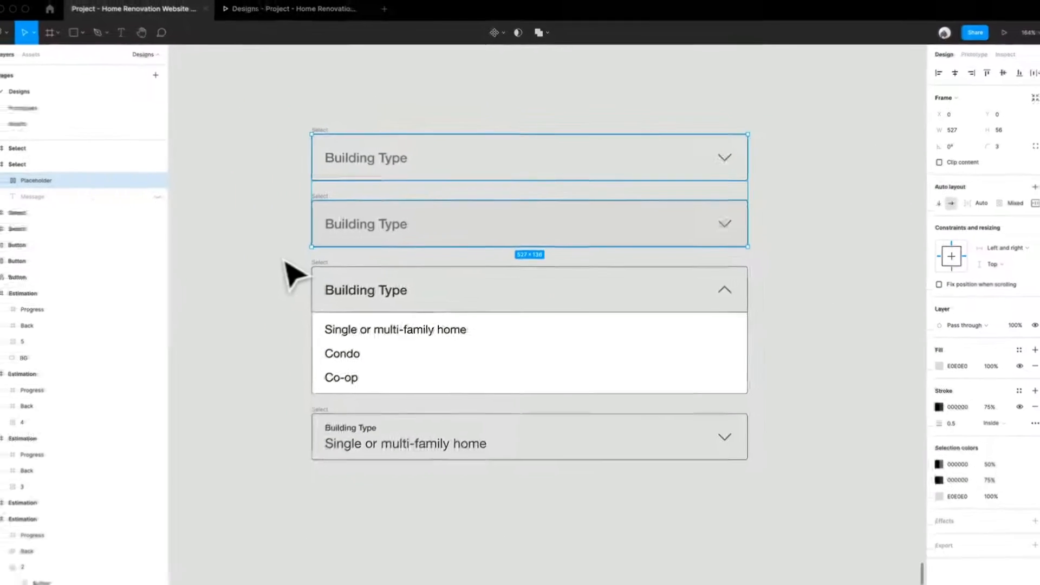
{"action": "scroll", "coordinate": [288, 282], "scroll_direction": "down", "scroll_amount": 4}
{"action": "left_click_drag", "start_coordinate": [301, 320], "coordinate": [745, 345]}
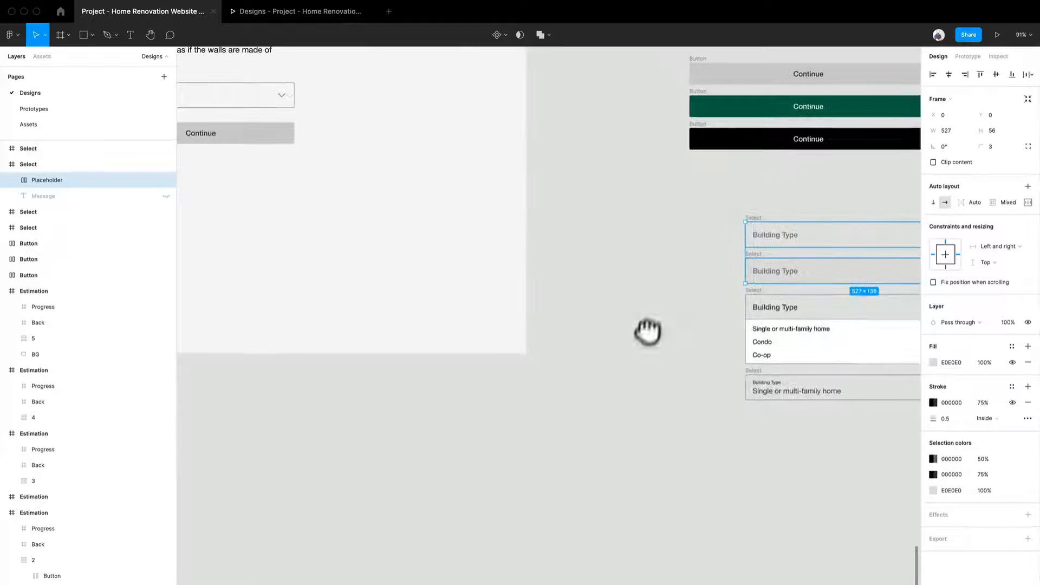
{"action": "left_click_drag", "start_coordinate": [647, 330], "coordinate": [526, 384]}
{"action": "left_click", "coordinate": [574, 344]}
{"action": "scroll", "coordinate": [745, 347], "scroll_direction": "up", "scroll_amount": 5}
{"action": "scroll", "coordinate": [753, 357], "scroll_direction": "up", "scroll_amount": 2}
{"action": "left_click", "coordinate": [494, 297]}
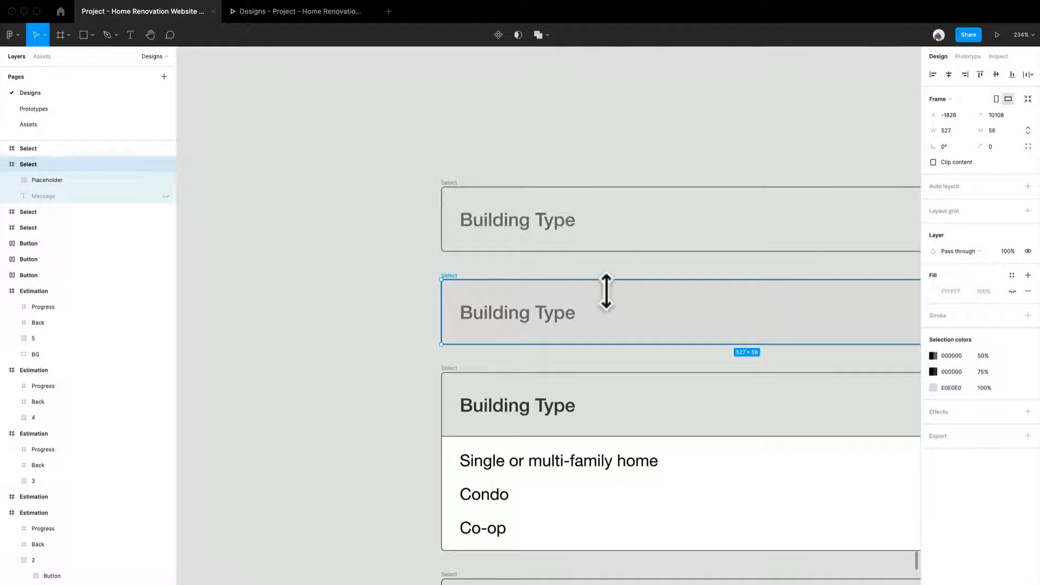
- Inspect the Placeholder and Options layers inside the expanded Building Type Select frame
{"action": "left_click", "coordinate": [459, 375]}
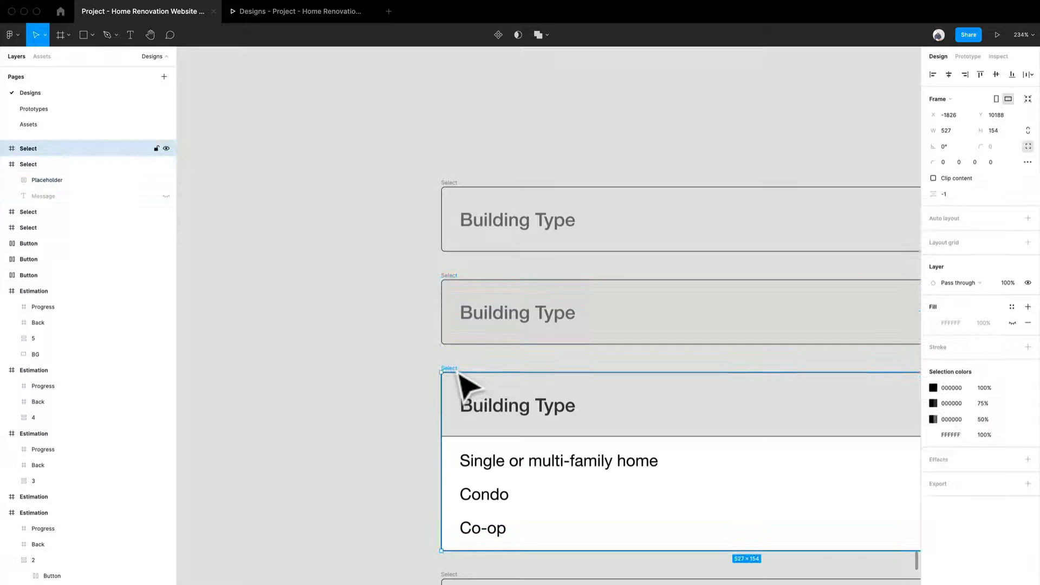
{"action": "left_click", "coordinate": [3, 149]}
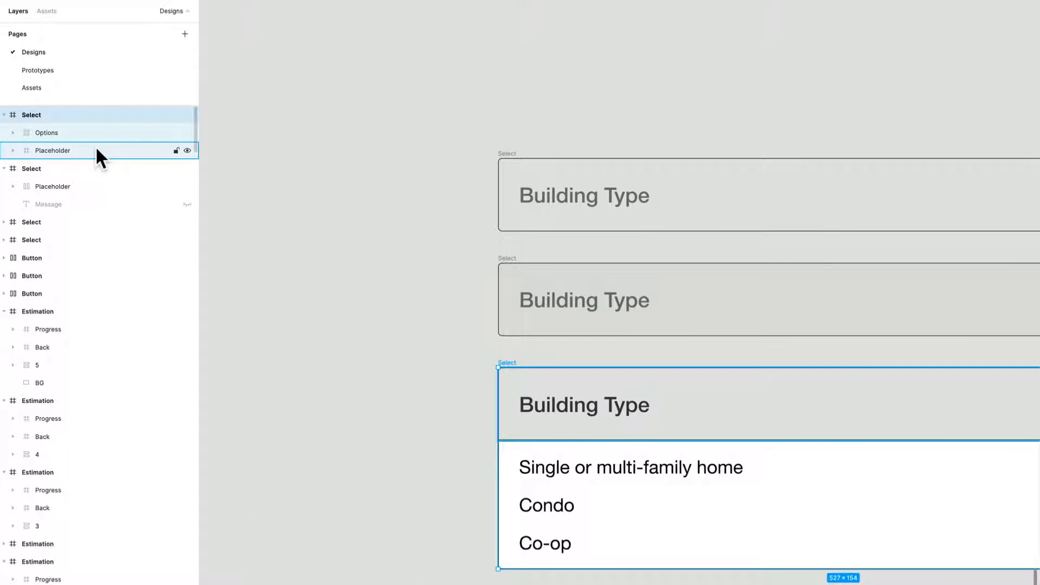
{"action": "left_click", "coordinate": [95, 150]}
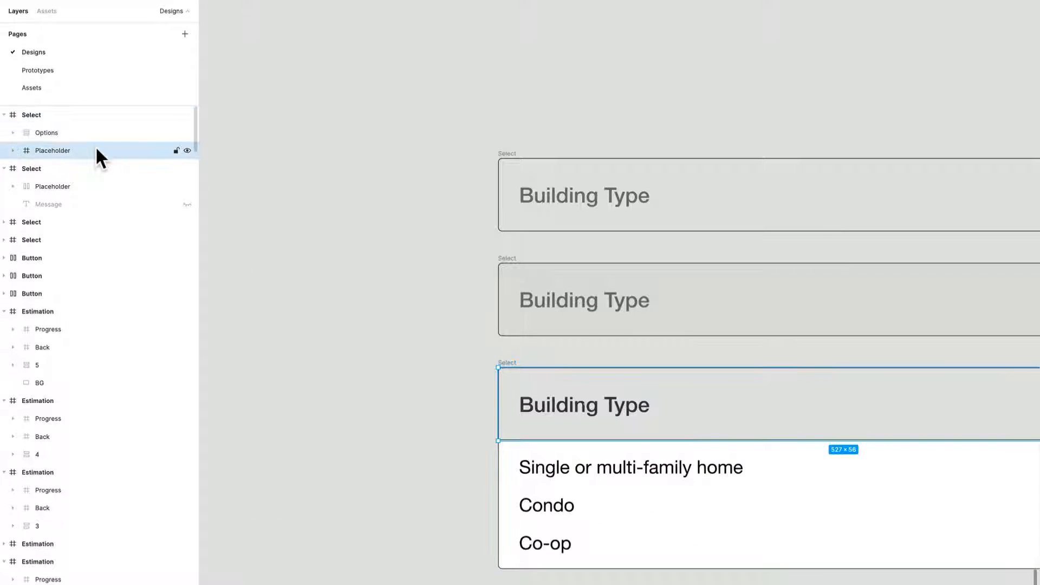
{"action": "scroll", "coordinate": [388, 291], "scroll_direction": "down", "scroll_amount": 1}
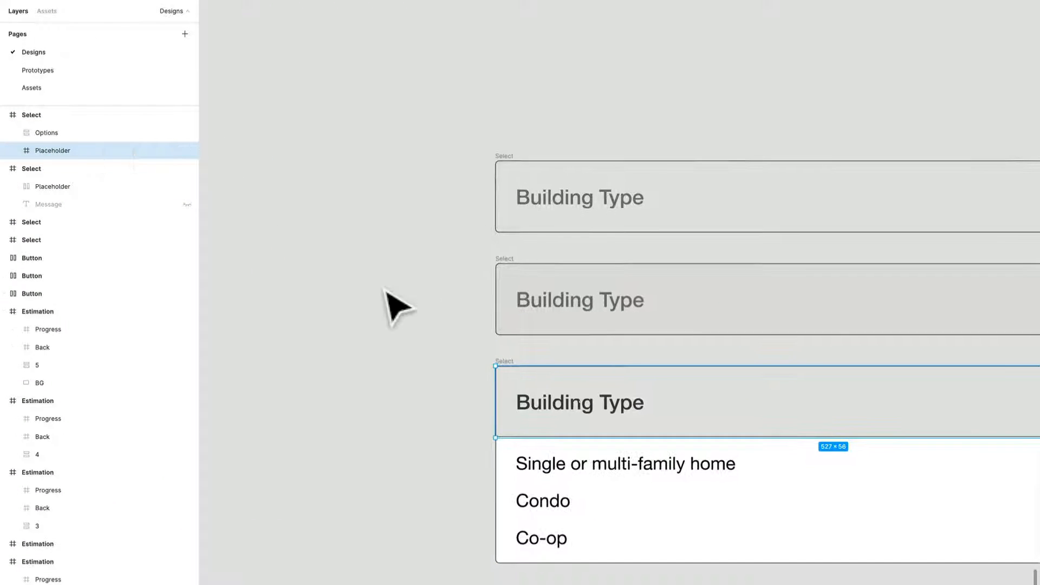
{"action": "left_click", "coordinate": [594, 477]}
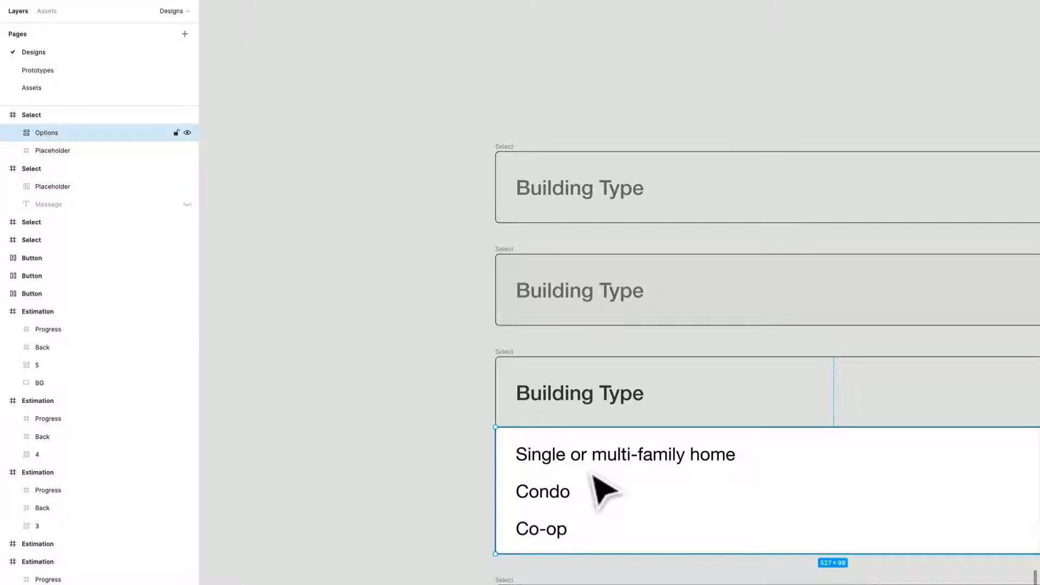
- Inspect the hidden Message layer of the grey-filled Select and the layers of the "Single or multi-family home" Select
{"action": "left_click", "coordinate": [113, 204]}
{"action": "scroll", "coordinate": [587, 407], "scroll_direction": "down", "scroll_amount": 2}
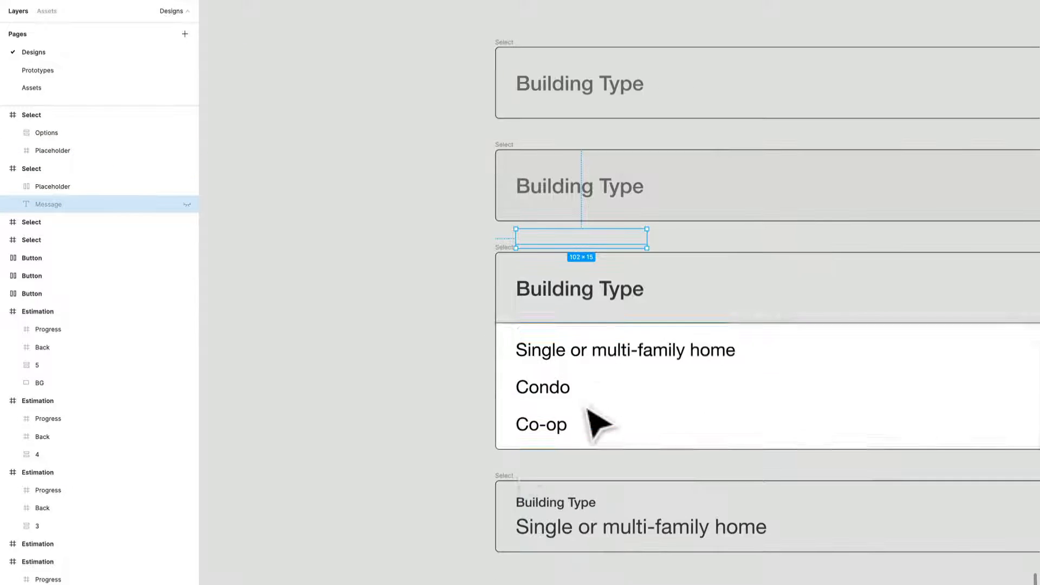
{"action": "left_click", "coordinate": [505, 478]}
{"action": "left_click", "coordinate": [508, 484]}
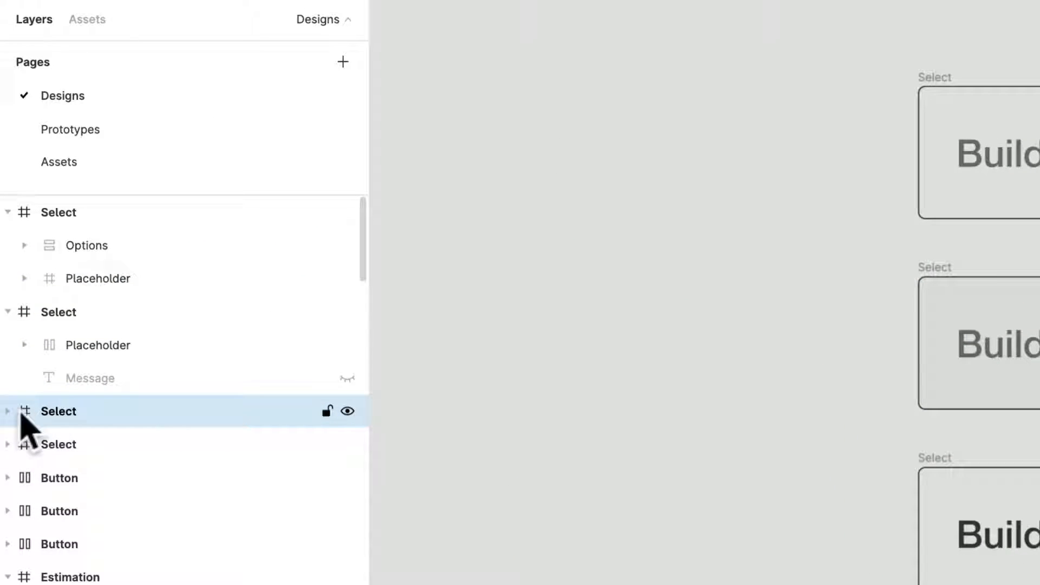
{"action": "left_click", "coordinate": [4, 221]}
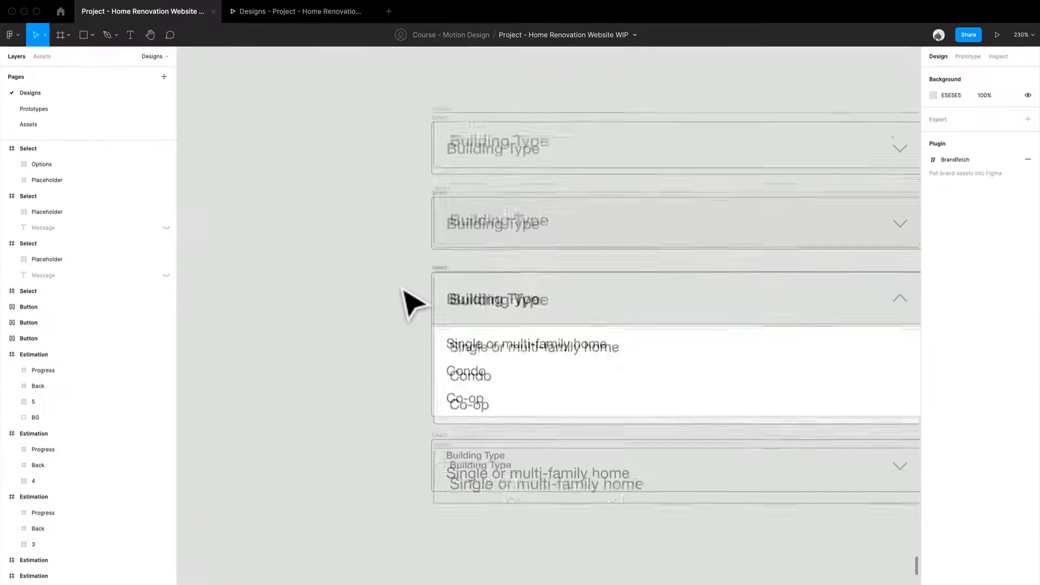
{"action": "scroll", "coordinate": [402, 289], "scroll_direction": "down", "scroll_amount": 2}
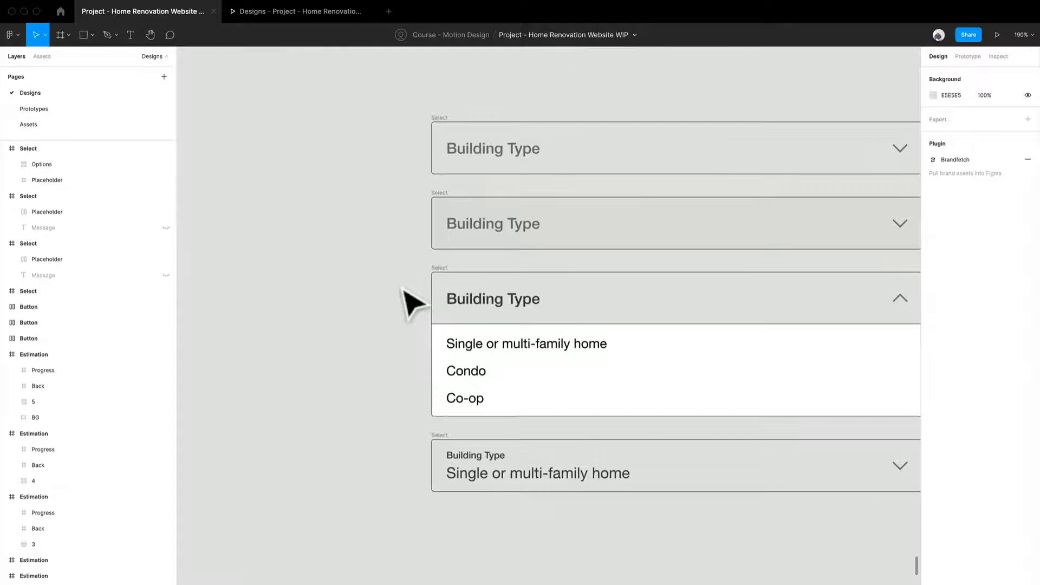
- Copy the grey-filled closed Building Type Select into the content stack of the duplicated home type screen
{"action": "scroll", "coordinate": [411, 298], "scroll_direction": "down", "scroll_amount": 5}
{"action": "left_click_drag", "start_coordinate": [379, 327], "coordinate": [739, 550]}
{"action": "left_click", "coordinate": [796, 465]}
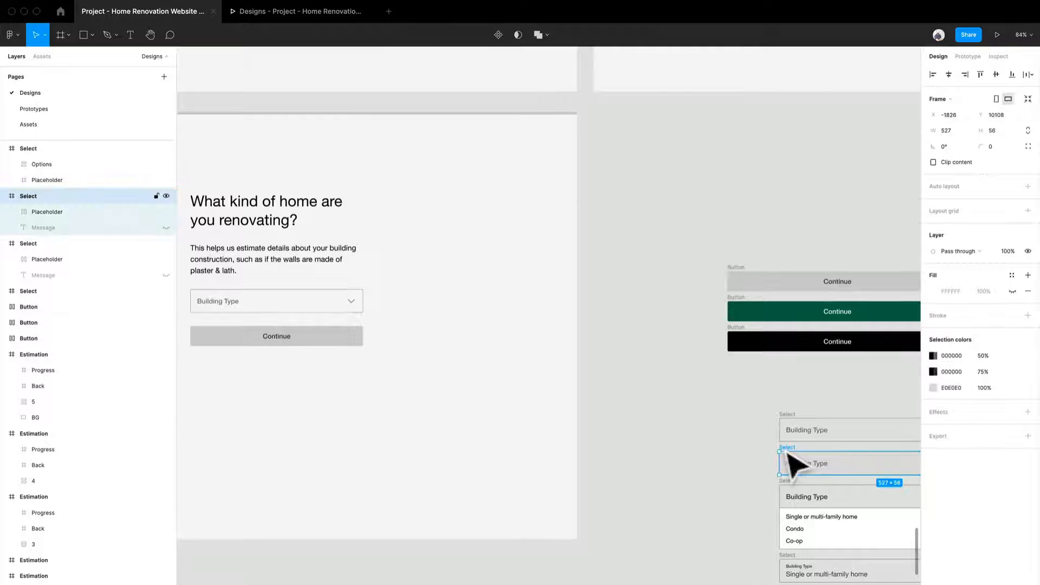
{"action": "left_click_drag", "start_coordinate": [584, 400], "coordinate": [773, 413]}
{"action": "left_click", "coordinate": [452, 313]}
{"action": "key", "text": "super+v"}
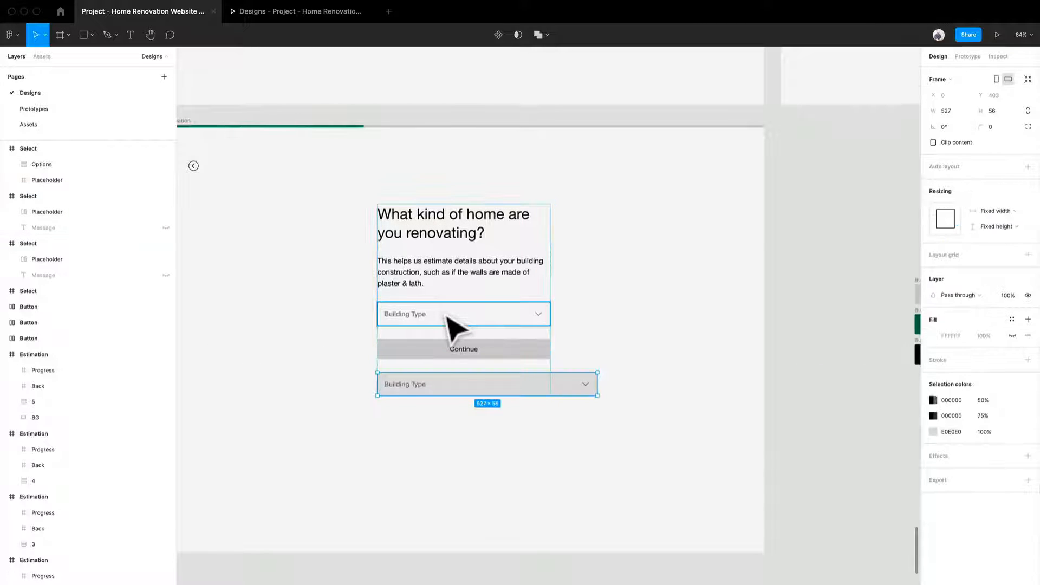
- Move the pasted Select above the Continue button and set its horizontal resizing to Fill container
{"action": "key", "text": "Up"}
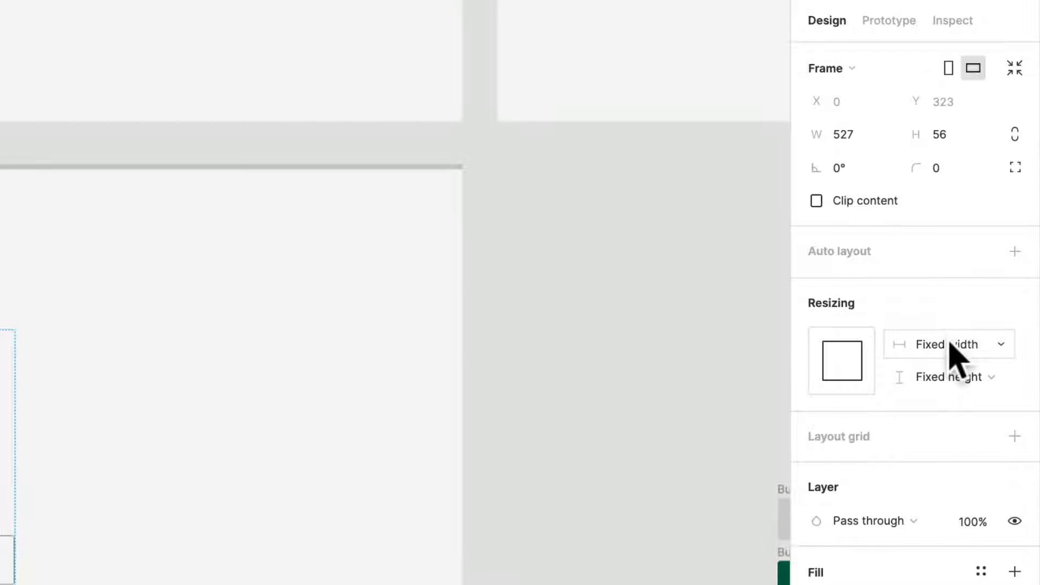
{"action": "left_click", "coordinate": [951, 346]}
{"action": "left_click", "coordinate": [949, 369]}
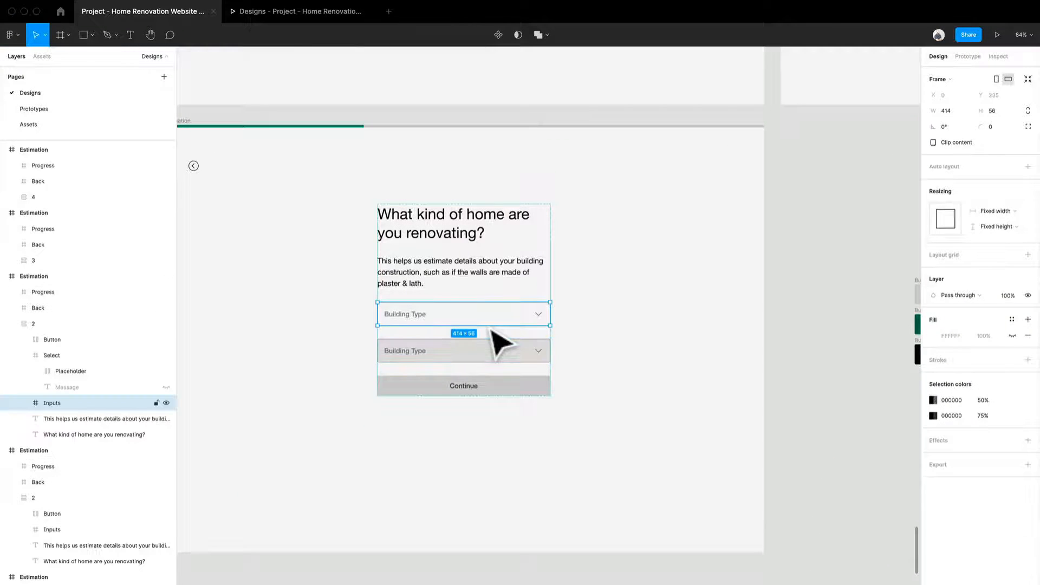
- Delete the original unfilled Building Type Select from the home type screen and duplicate the whole screen below it
{"action": "key", "text": "Delete"}
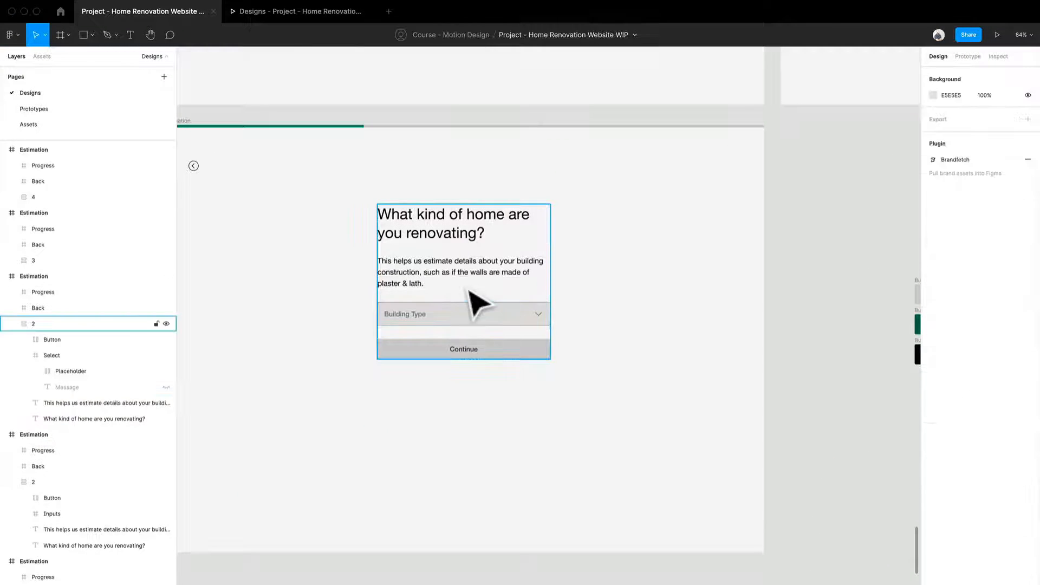
{"action": "scroll", "coordinate": [467, 289], "scroll_direction": "down", "scroll_amount": 5}
{"action": "left_click_drag", "start_coordinate": [359, 230], "coordinate": [370, 398]}
{"action": "scroll", "coordinate": [639, 453], "scroll_direction": "up", "scroll_amount": 5}
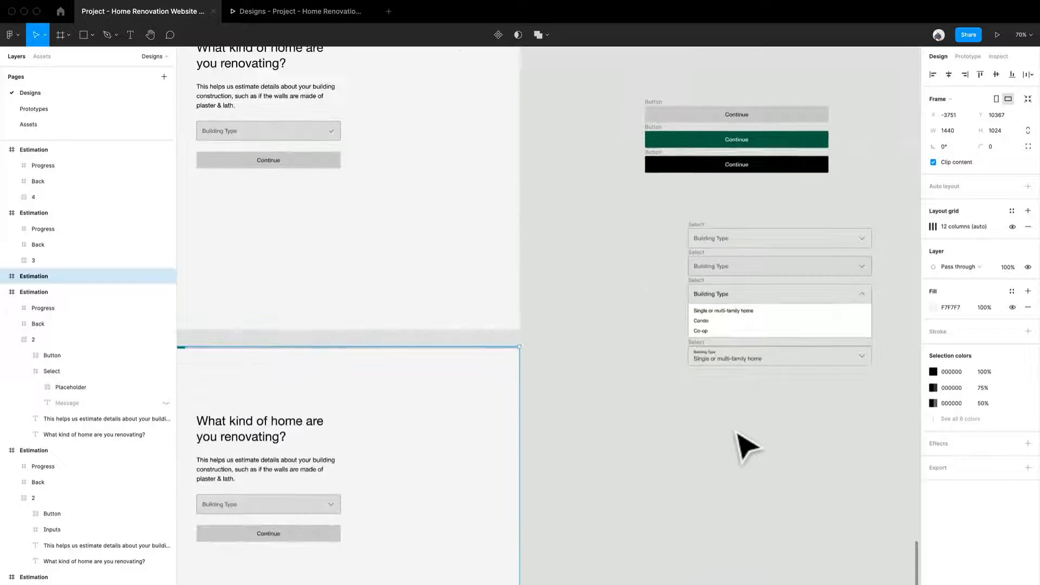
- Move all the loose Continue button and Building Type Select states down beside the new duplicate screen
{"action": "scroll", "coordinate": [737, 433], "scroll_direction": "down", "scroll_amount": 3}
{"action": "left_click_drag", "start_coordinate": [859, 428], "coordinate": [662, 196]}
{"action": "left_click_drag", "start_coordinate": [722, 274], "coordinate": [682, 441]}
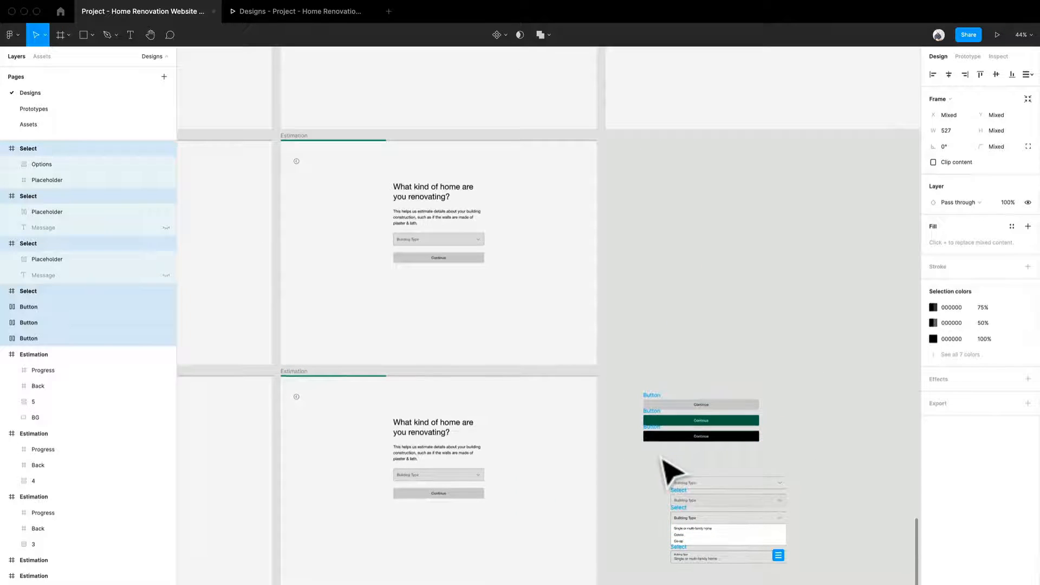
{"action": "scroll", "coordinate": [661, 458], "scroll_direction": "up", "scroll_amount": 5}
- Move the four loose Building Type Select states up and left, closer beneath the Continue button states
{"action": "left_click_drag", "start_coordinate": [602, 501], "coordinate": [889, 473]}
{"action": "left_click", "coordinate": [616, 291]}
{"action": "scroll", "coordinate": [617, 290], "scroll_direction": "down", "scroll_amount": 2}
{"action": "left_click_drag", "start_coordinate": [835, 397], "coordinate": [768, 364]}
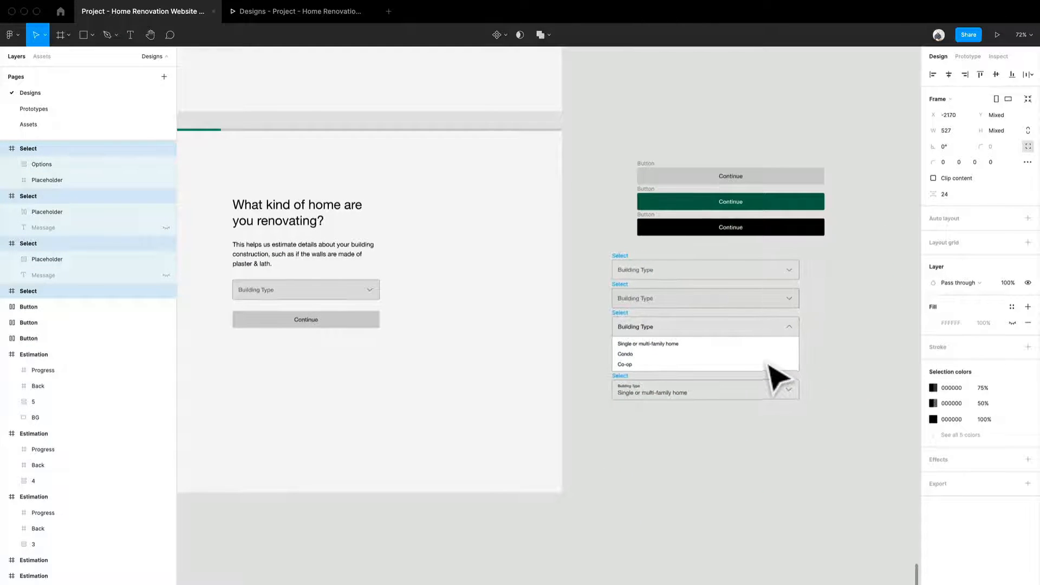
{"action": "scroll", "coordinate": [408, 314], "scroll_direction": "up", "scroll_amount": 2}
{"action": "left_click_drag", "start_coordinate": [409, 313], "coordinate": [548, 448]}
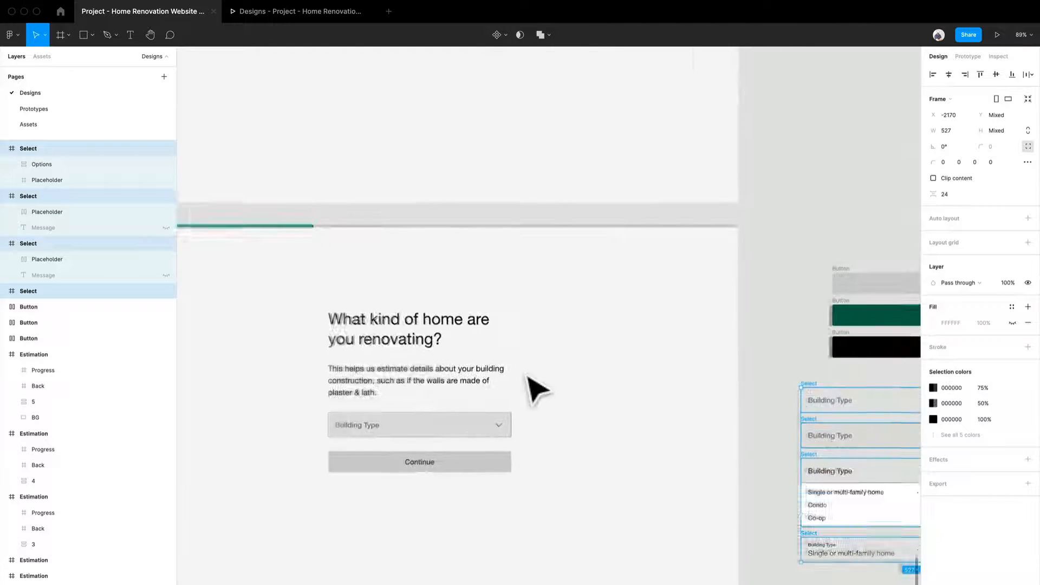
{"action": "scroll", "coordinate": [527, 377], "scroll_direction": "down", "scroll_amount": 2}
{"action": "scroll", "coordinate": [527, 378], "scroll_direction": "down", "scroll_amount": 2}
{"action": "scroll", "coordinate": [530, 355], "scroll_direction": "up", "scroll_amount": 5}
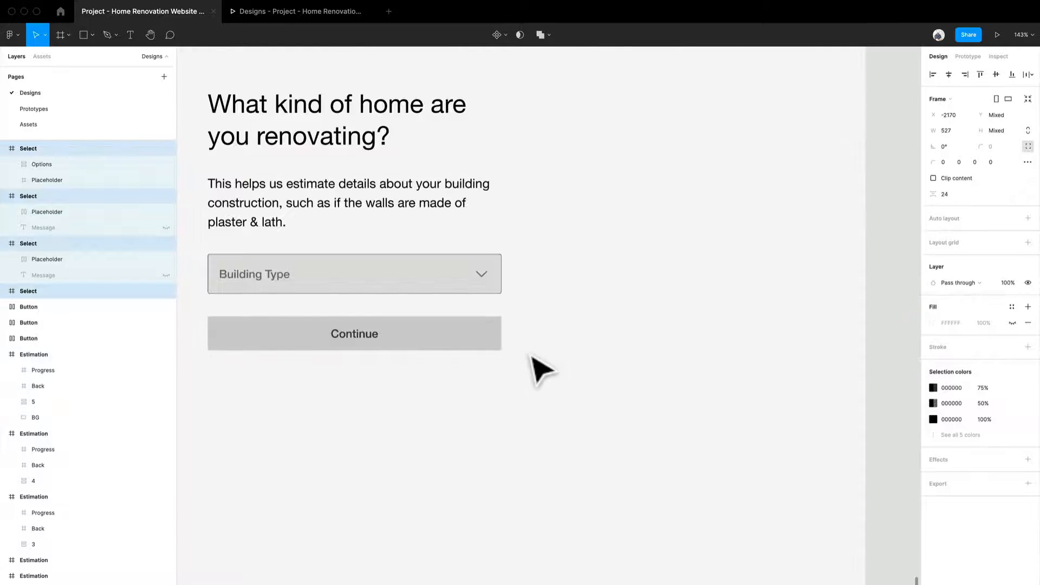
{"action": "scroll", "coordinate": [542, 371], "scroll_direction": "down", "scroll_amount": 5}
{"action": "left_click_drag", "start_coordinate": [661, 372], "coordinate": [592, 347]}
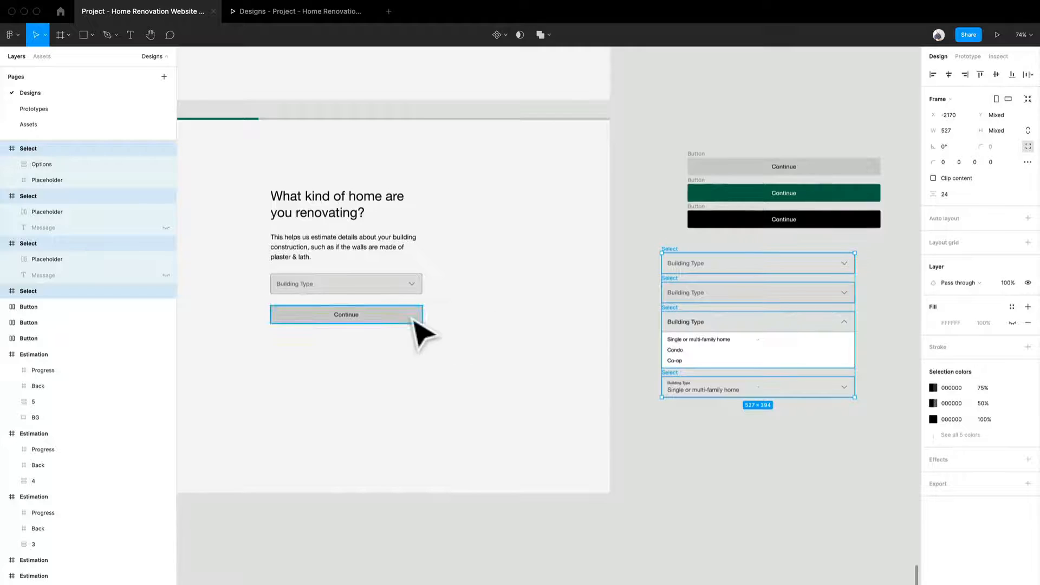
- Copy the expanded Building Type Select into the new duplicate screen's content stack and move it above the Continue button
{"action": "scroll", "coordinate": [413, 320], "scroll_direction": "up", "scroll_amount": 2}
{"action": "left_click", "coordinate": [677, 323]}
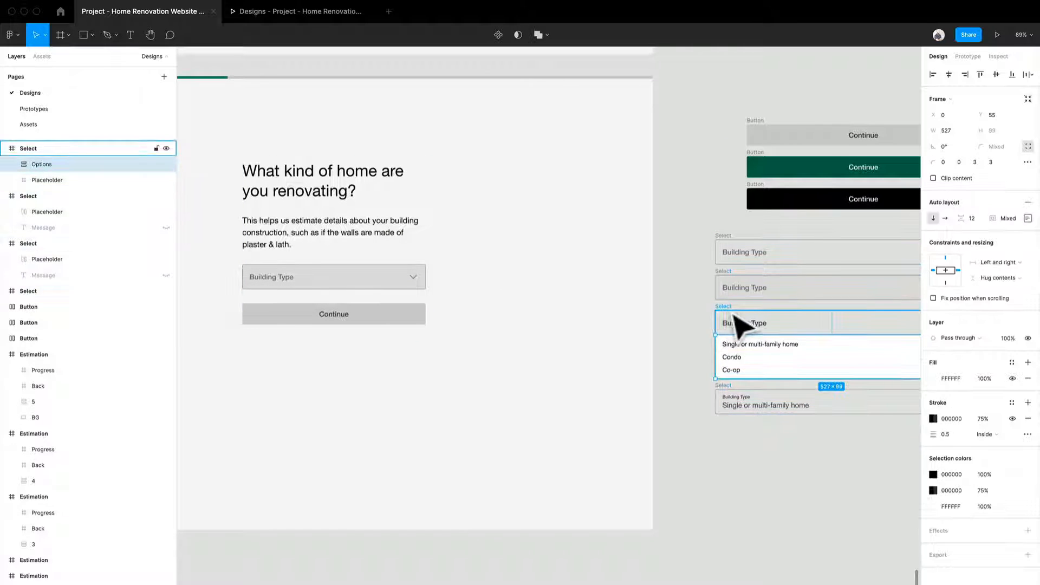
{"action": "key", "text": "shift+Return"}
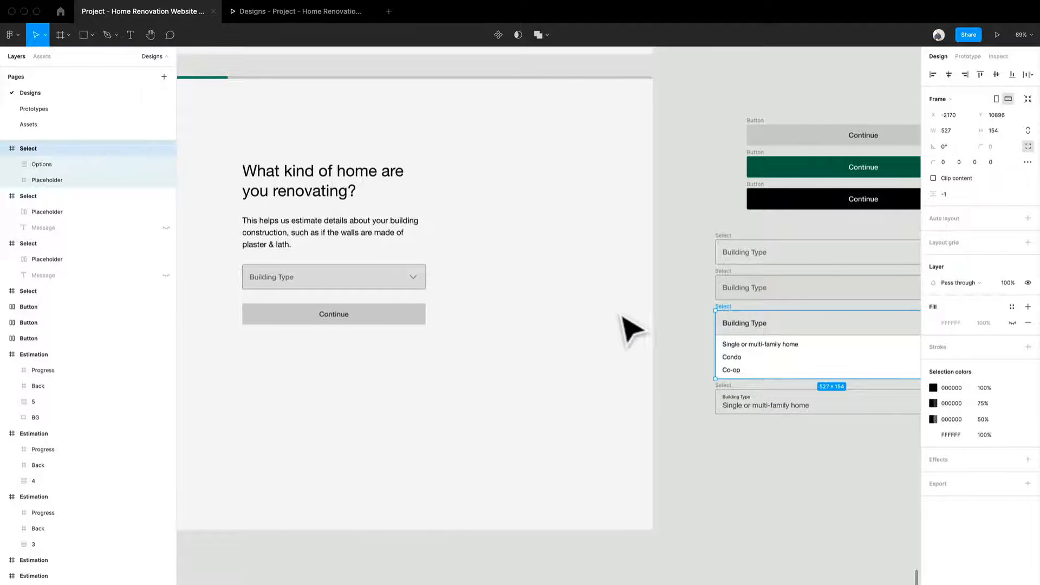
{"action": "left_click_drag", "start_coordinate": [466, 340], "coordinate": [656, 355]}
{"action": "double_click", "coordinate": [544, 297]}
{"action": "key", "text": "super+v"}
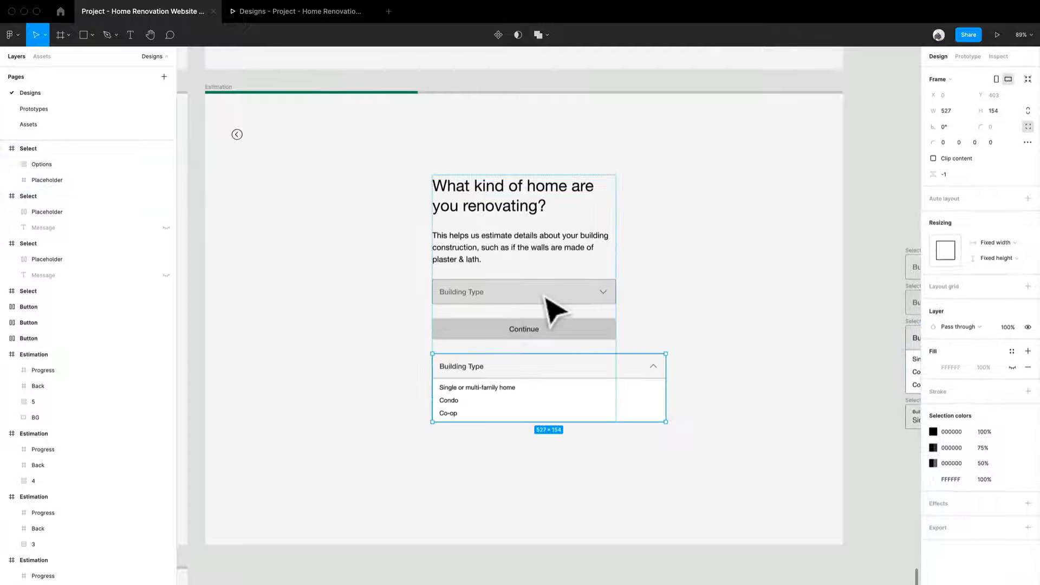
{"action": "key", "text": "Up"}
- Compare the grey closed Select on the screen with the expanded Select and its Placeholder layer among the loose component states
{"action": "scroll", "coordinate": [545, 297], "scroll_direction": "up", "scroll_amount": 5}
{"action": "left_click", "coordinate": [545, 318]}
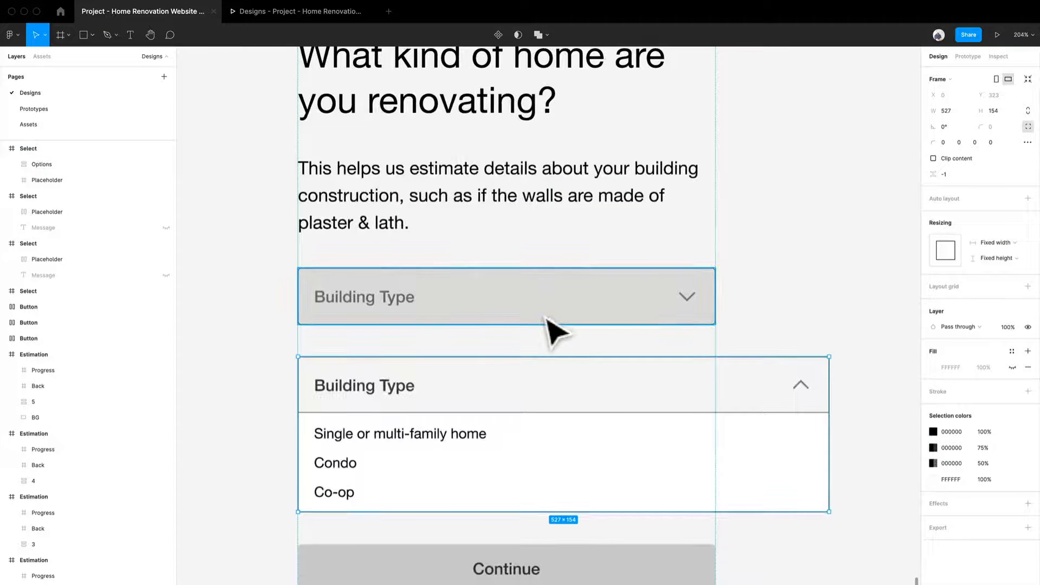
{"action": "scroll", "coordinate": [698, 323], "scroll_direction": "down", "scroll_amount": 10}
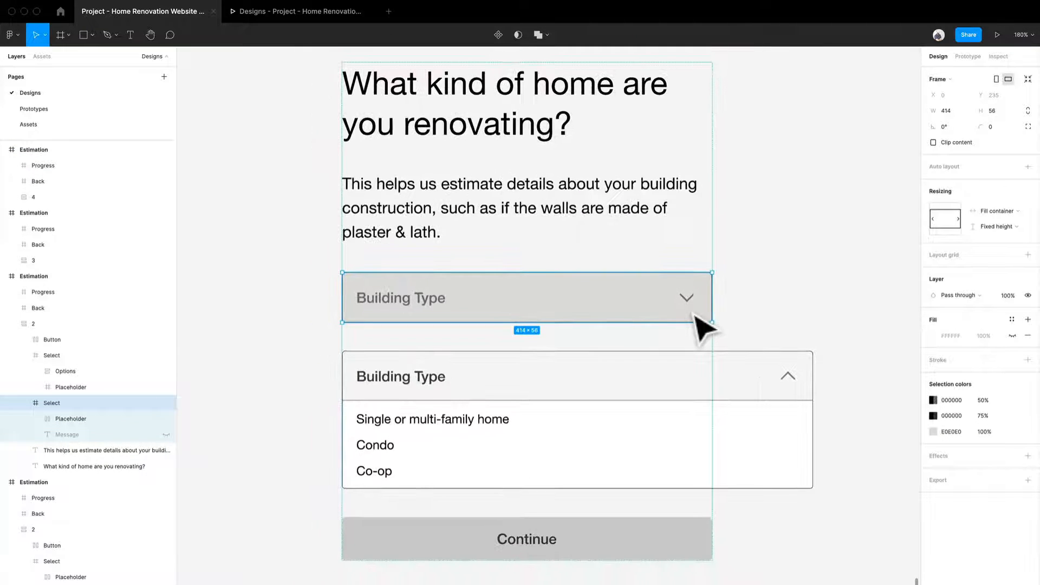
{"action": "left_click_drag", "start_coordinate": [700, 323], "coordinate": [352, 296]}
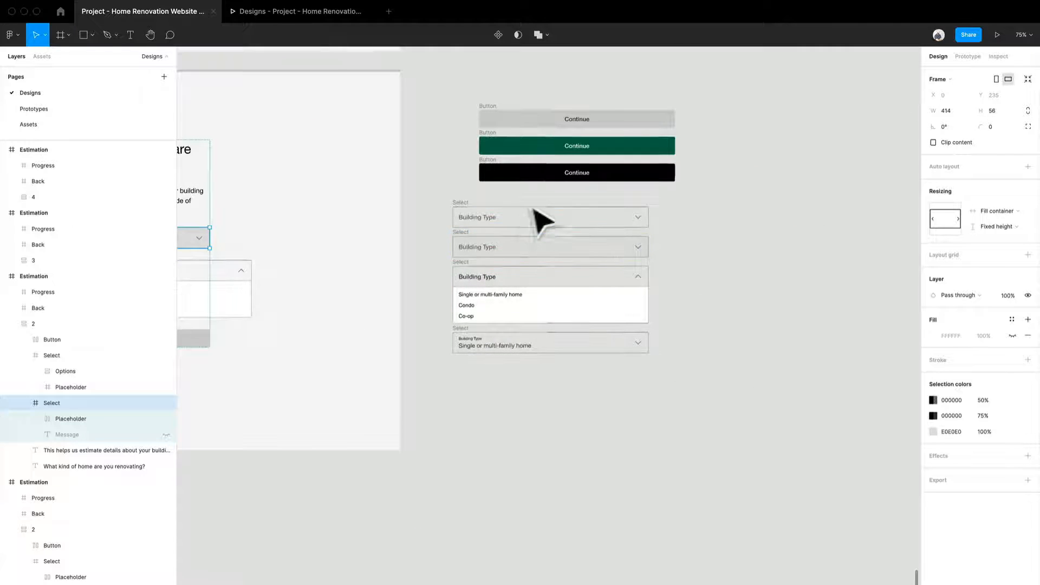
{"action": "scroll", "coordinate": [534, 210], "scroll_direction": "up", "scroll_amount": 5}
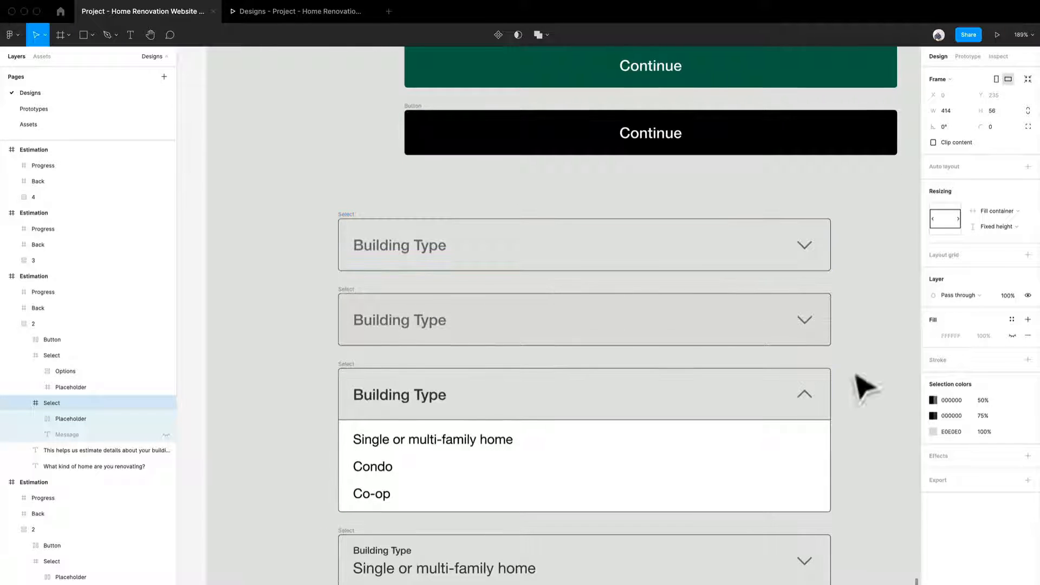
{"action": "left_click", "coordinate": [603, 398]}
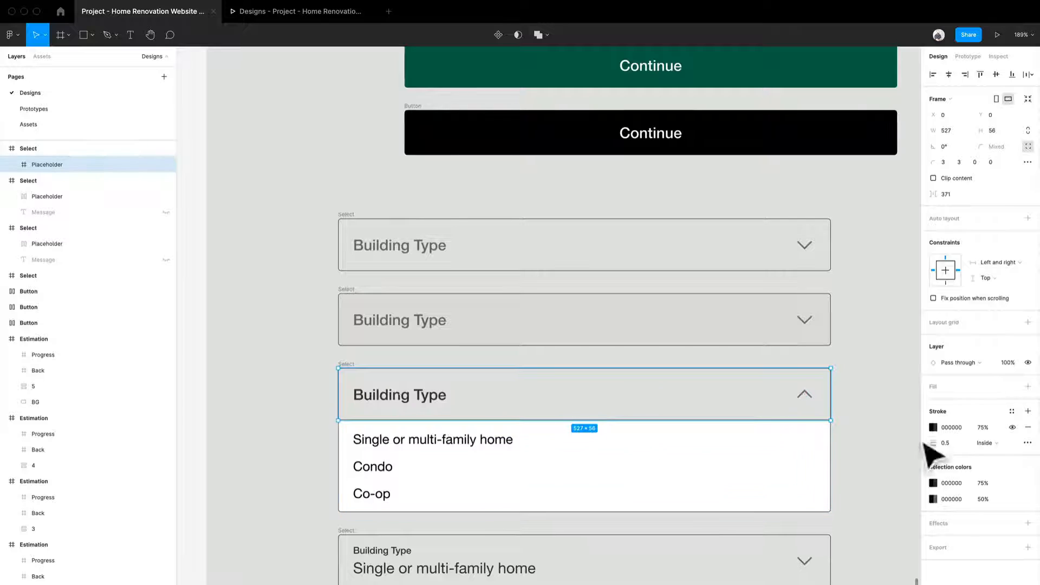
{"action": "scroll", "coordinate": [466, 374], "scroll_direction": "down", "scroll_amount": 5}
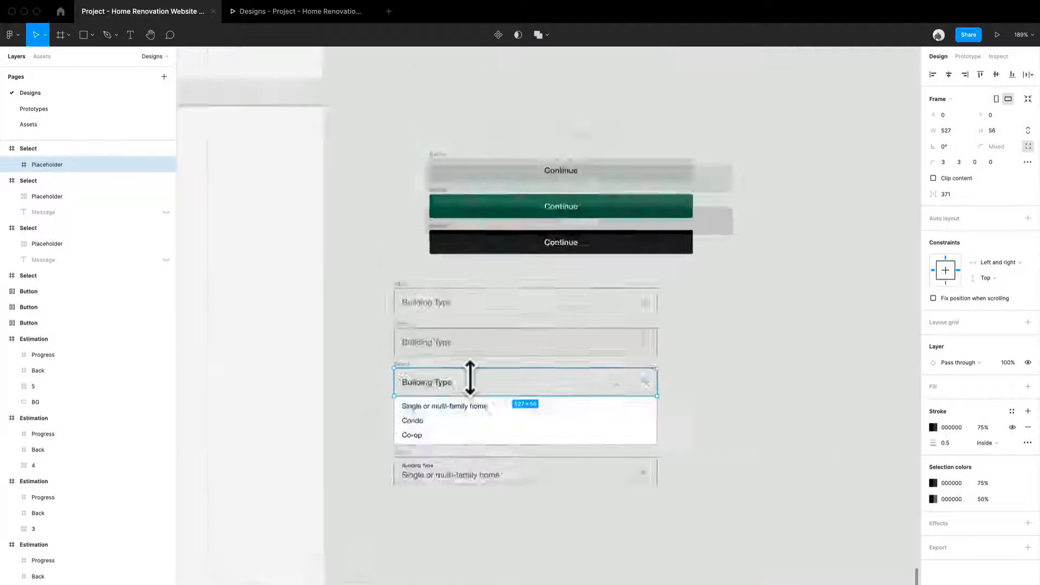
{"action": "left_click_drag", "start_coordinate": [410, 393], "coordinate": [742, 388]}
{"action": "scroll", "coordinate": [448, 395], "scroll_direction": "up", "scroll_amount": 5}
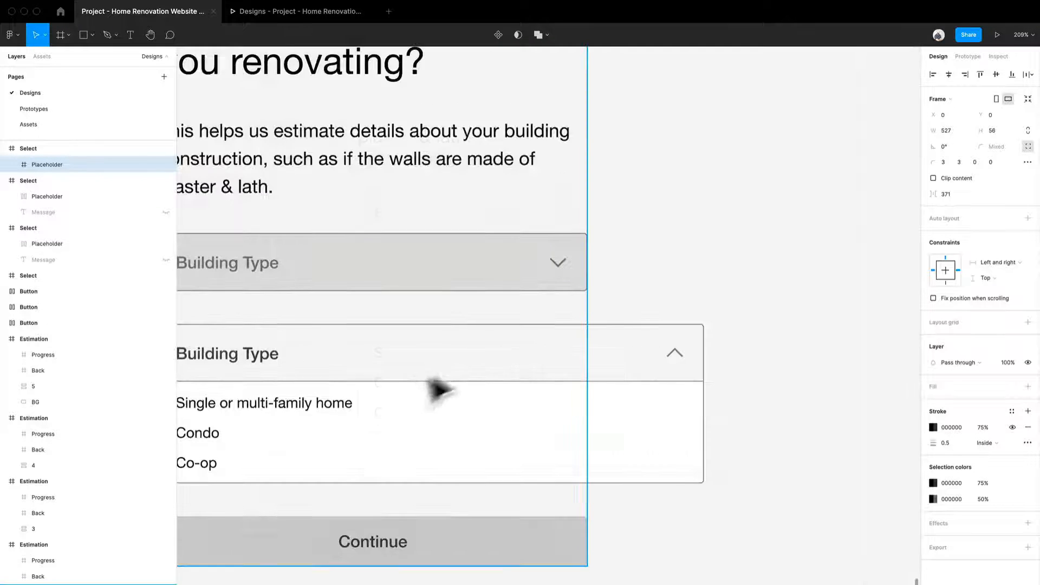
{"action": "left_click_drag", "start_coordinate": [436, 390], "coordinate": [657, 336]}
{"action": "scroll", "coordinate": [652, 337], "scroll_direction": "down", "scroll_amount": 1}
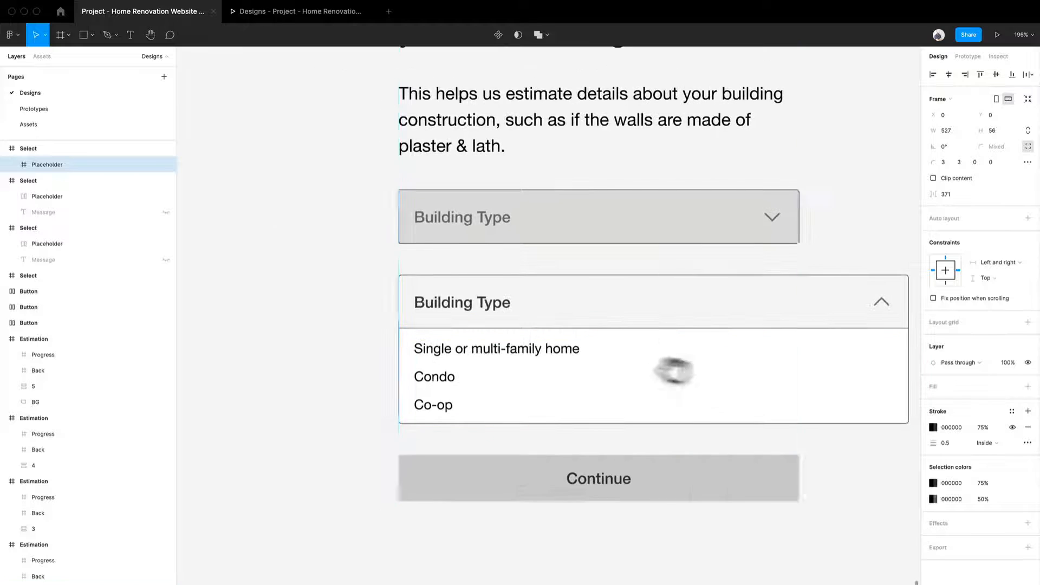
- Set the pasted expanded Select's horizontal resizing to Fill container and reduce its frame height to 56
{"action": "scroll", "coordinate": [650, 336], "scroll_direction": "right", "scroll_amount": 3}
{"action": "left_click", "coordinate": [715, 282]}
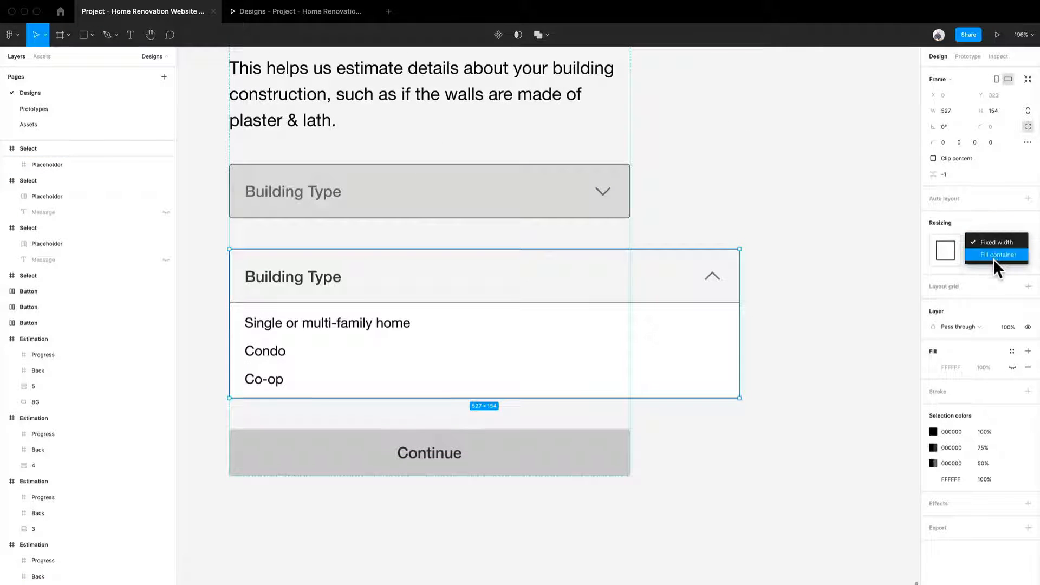
{"action": "left_click", "coordinate": [991, 256]}
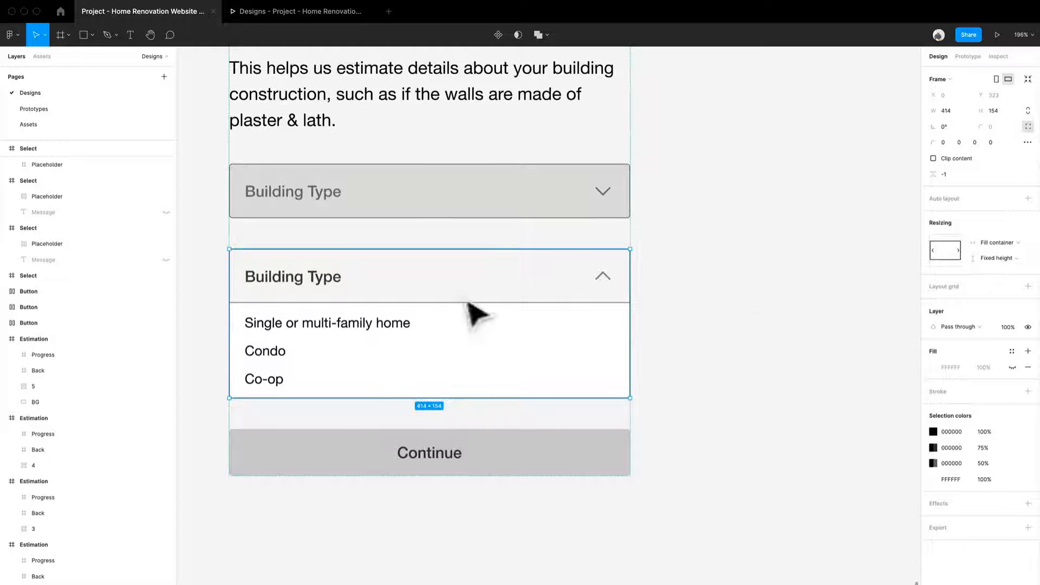
{"action": "left_click_drag", "start_coordinate": [478, 410], "coordinate": [497, 318]}
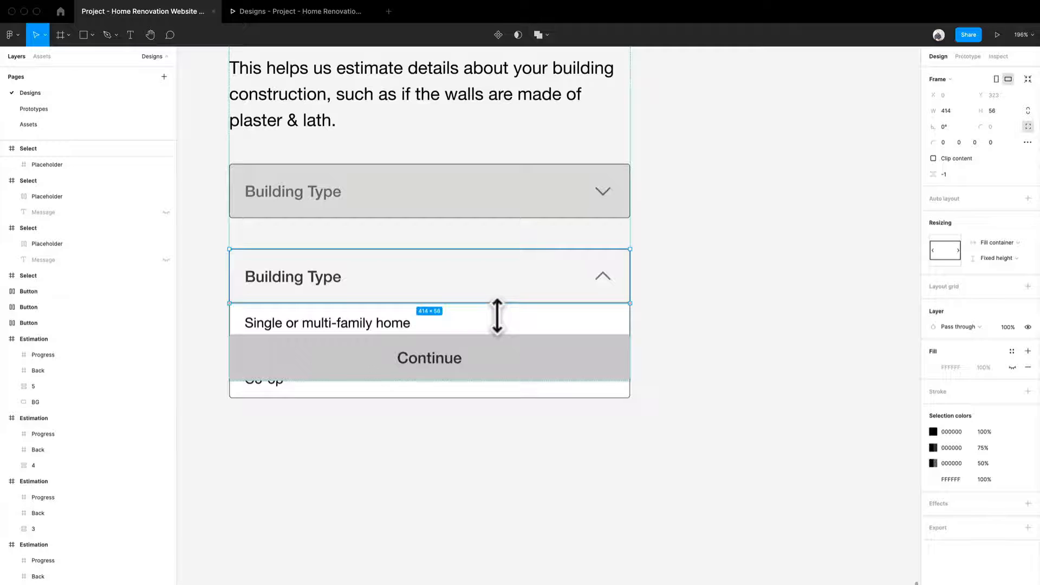
- Delete the grey-filled closed Select above the expanded Select on the duplicate screen
{"action": "left_click", "coordinate": [547, 206]}
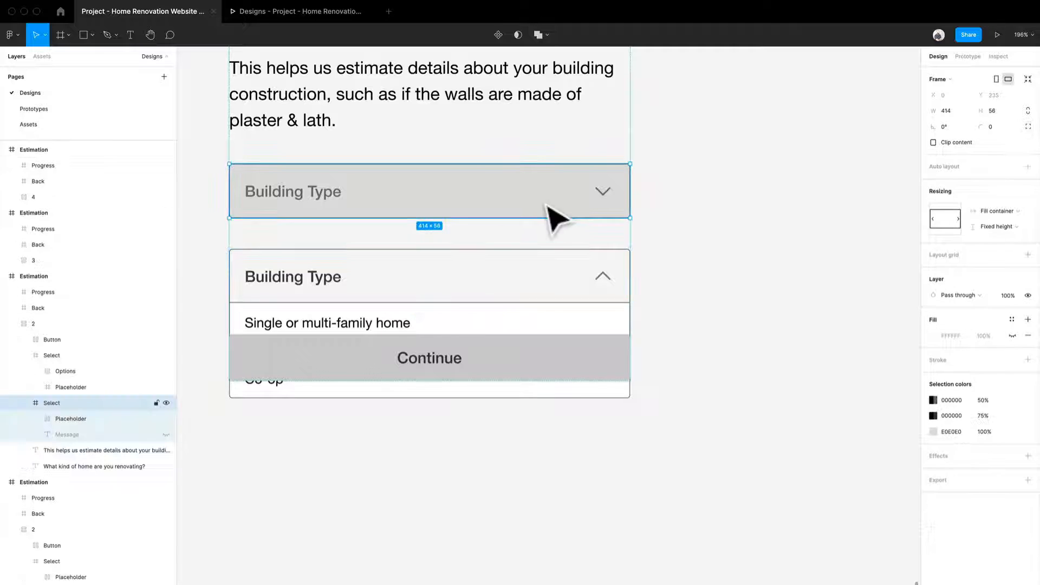
{"action": "key", "text": "Delete"}
{"action": "scroll", "coordinate": [542, 162], "scroll_direction": "up", "scroll_amount": 3}
{"action": "scroll", "coordinate": [580, 208], "scroll_direction": "down", "scroll_amount": 1}
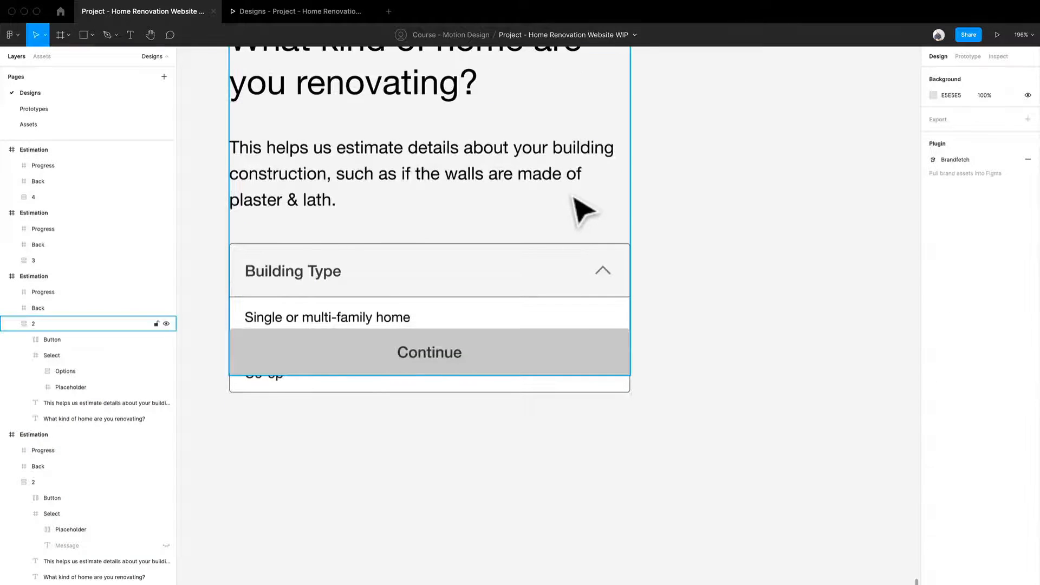
- Remove auto layout from the content frame and send the Continue button to the back, behind the options list
{"action": "left_click", "coordinate": [575, 198]}
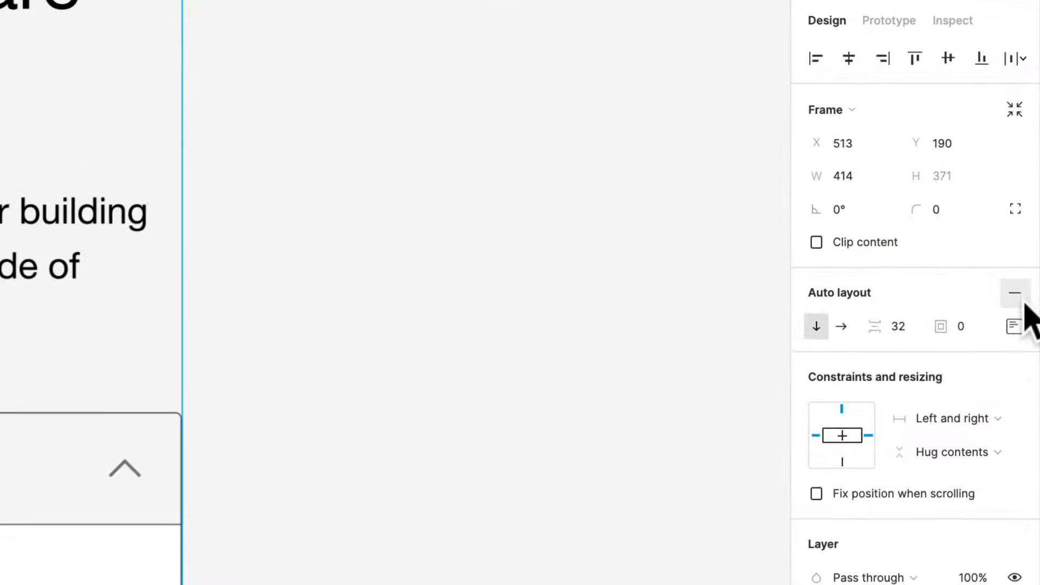
{"action": "left_click", "coordinate": [1027, 187]}
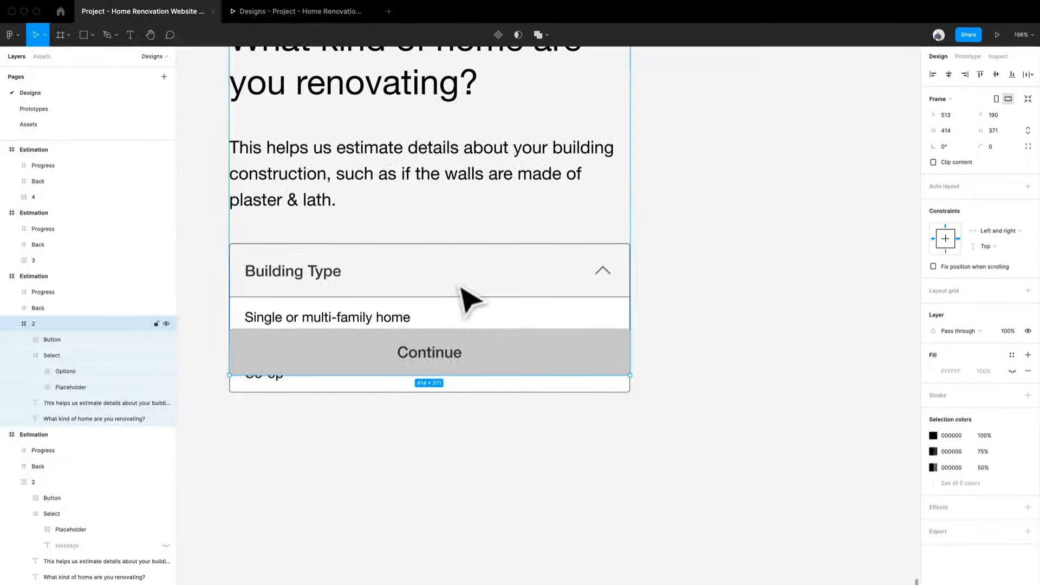
{"action": "left_click", "coordinate": [484, 367]}
{"action": "right_click", "coordinate": [484, 368]}
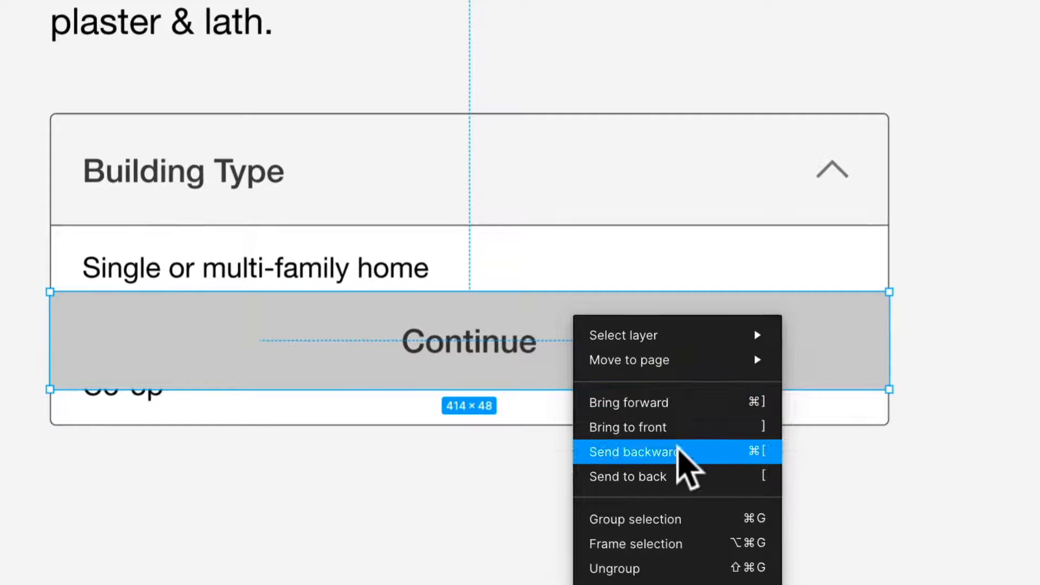
{"action": "left_click", "coordinate": [683, 478]}
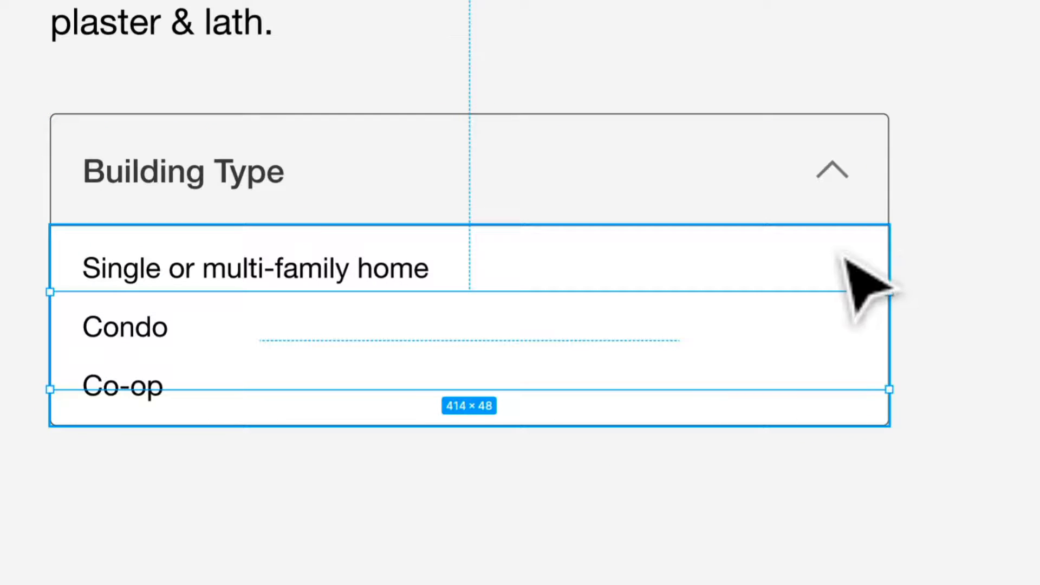
- Add a drop shadow effect to the Options layer of the expanded Building Type Select
{"action": "left_click", "coordinate": [844, 259]}
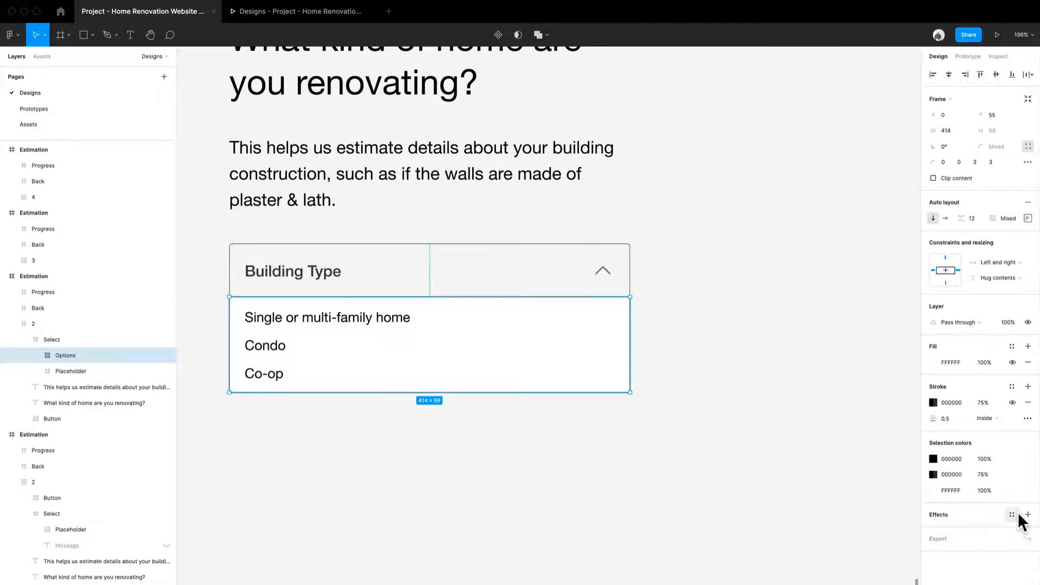
{"action": "left_click", "coordinate": [1028, 514]}
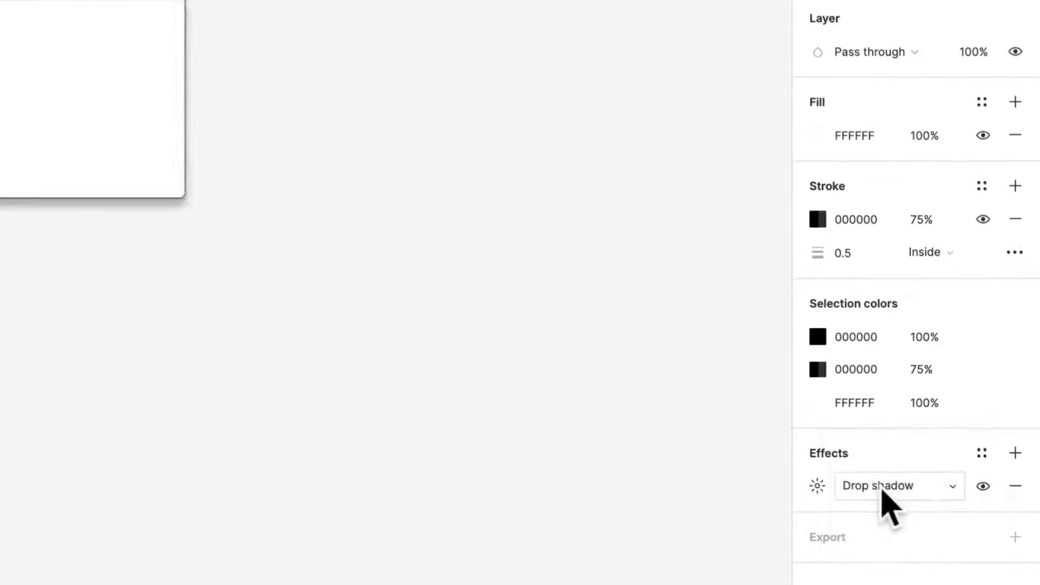
{"action": "left_click", "coordinate": [967, 531]}
{"action": "left_click", "coordinate": [909, 487]}
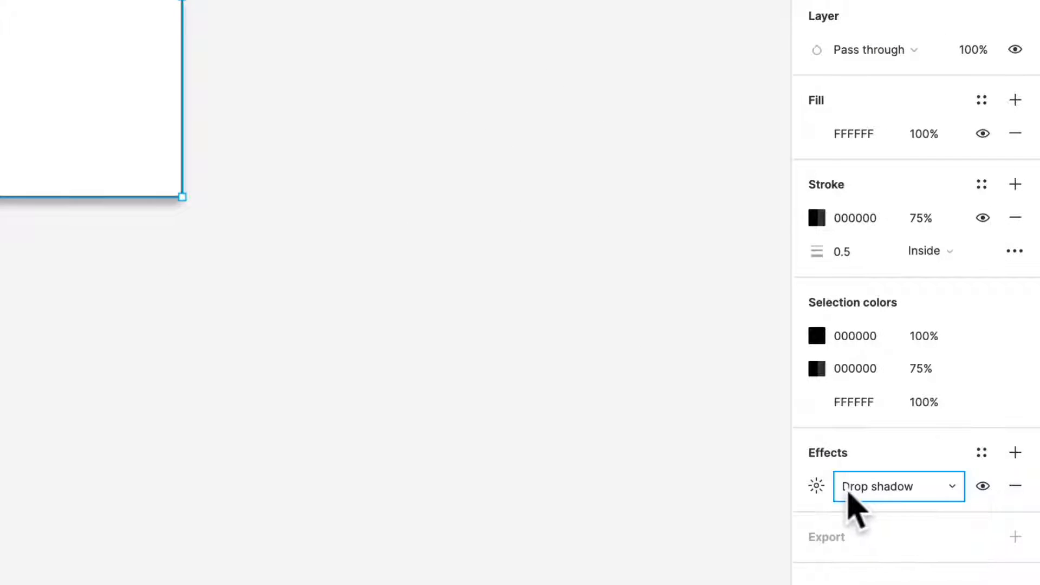
- Set the Options drop shadow's blur to 10, Y offset to 2 and opacity to 15%
{"action": "left_click", "coordinate": [817, 487]}
{"action": "left_click", "coordinate": [734, 549]}
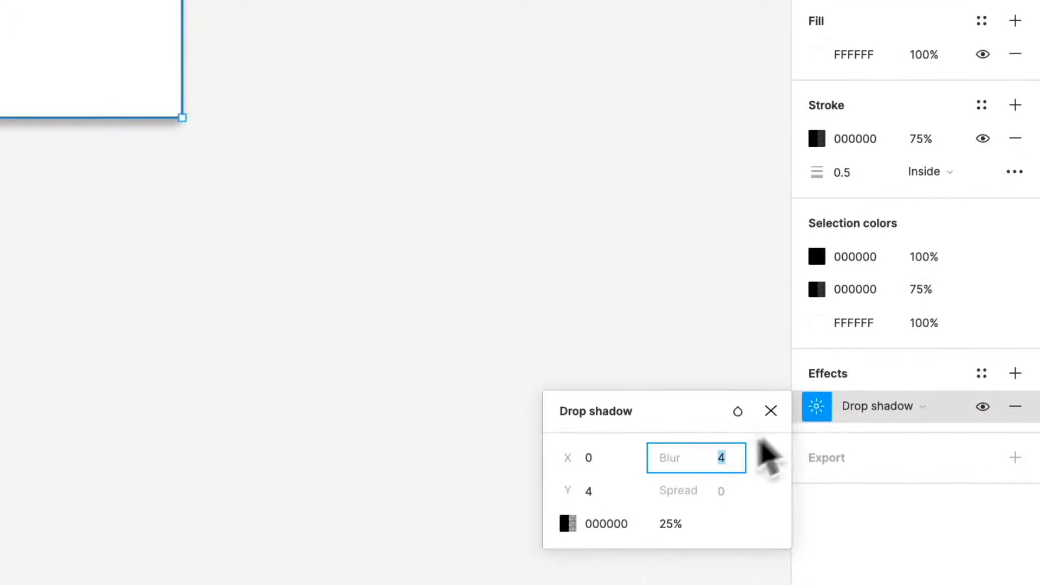
{"action": "type", "text": "10"}
{"action": "key", "text": "Return"}
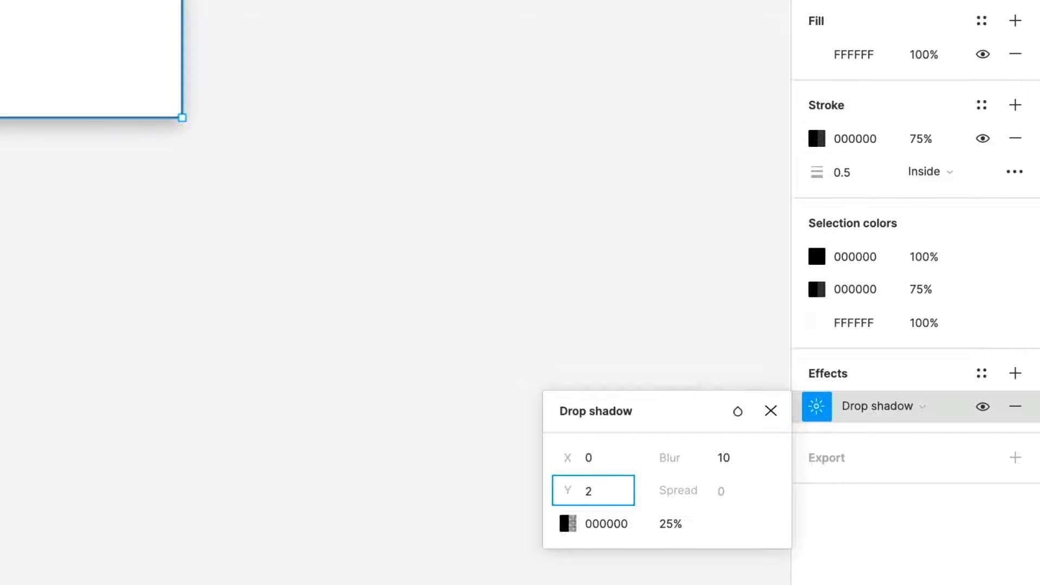
{"action": "type", "text": "2"}
{"action": "key", "text": "Return"}
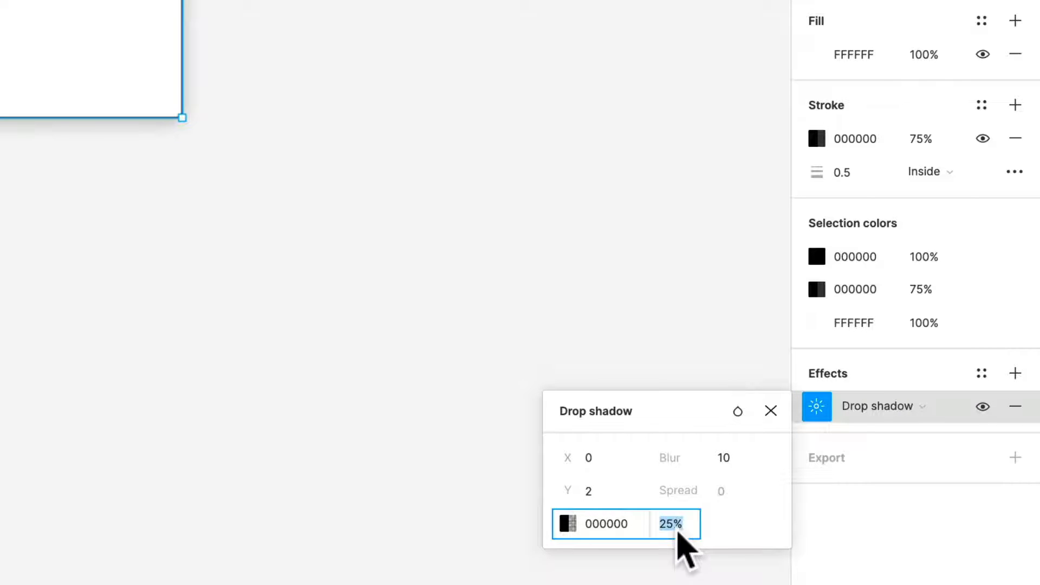
{"action": "type", "text": "15"}
{"action": "key", "text": "Return"}
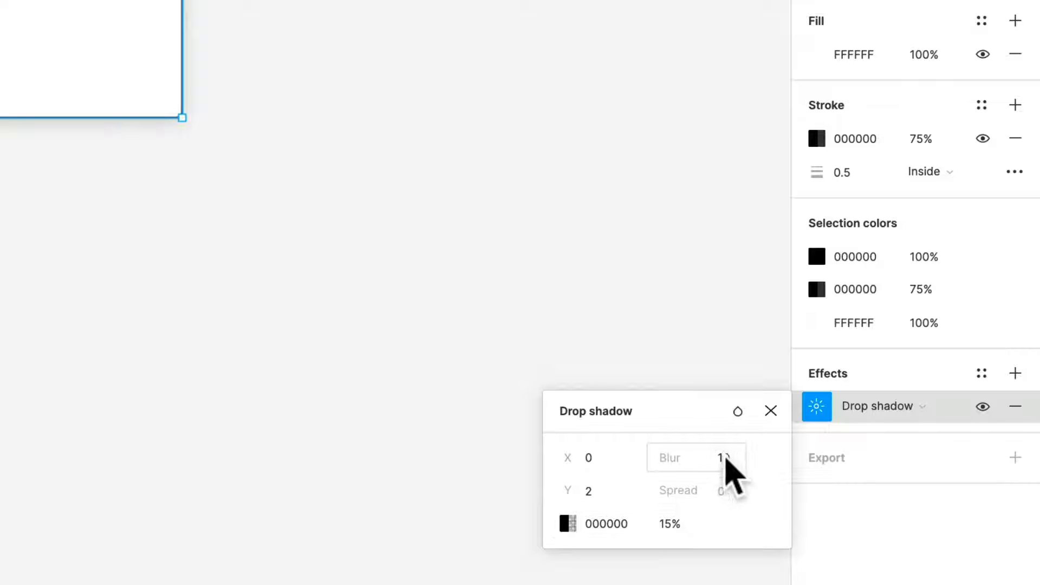
{"action": "key", "text": "Return"}
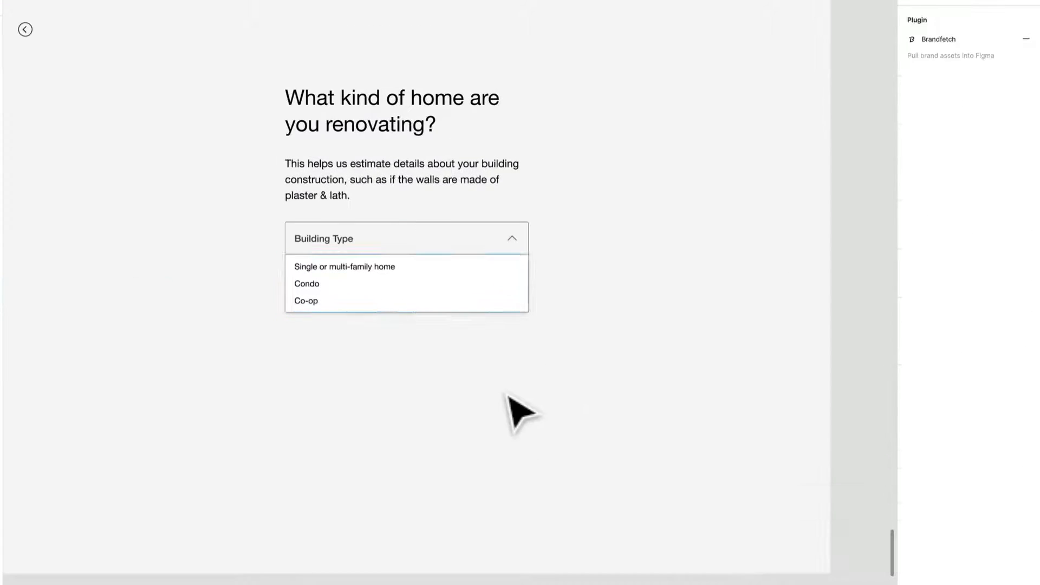
{"action": "scroll", "coordinate": [508, 397], "scroll_direction": "up", "scroll_amount": 3}
{"action": "scroll", "coordinate": [508, 396], "scroll_direction": "down", "scroll_amount": 8}
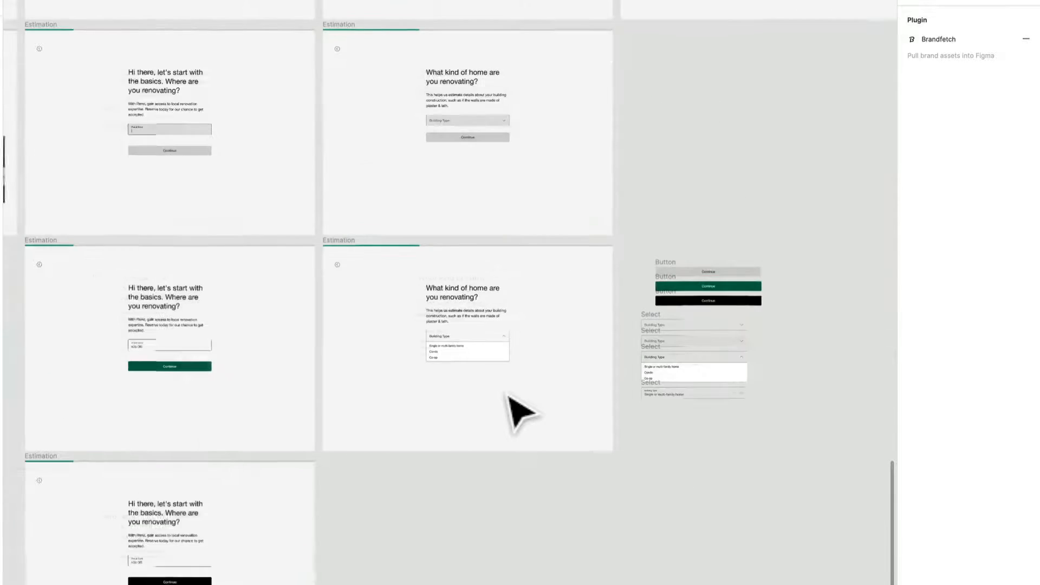
{"action": "left_click_drag", "start_coordinate": [508, 397], "coordinate": [485, 323]}
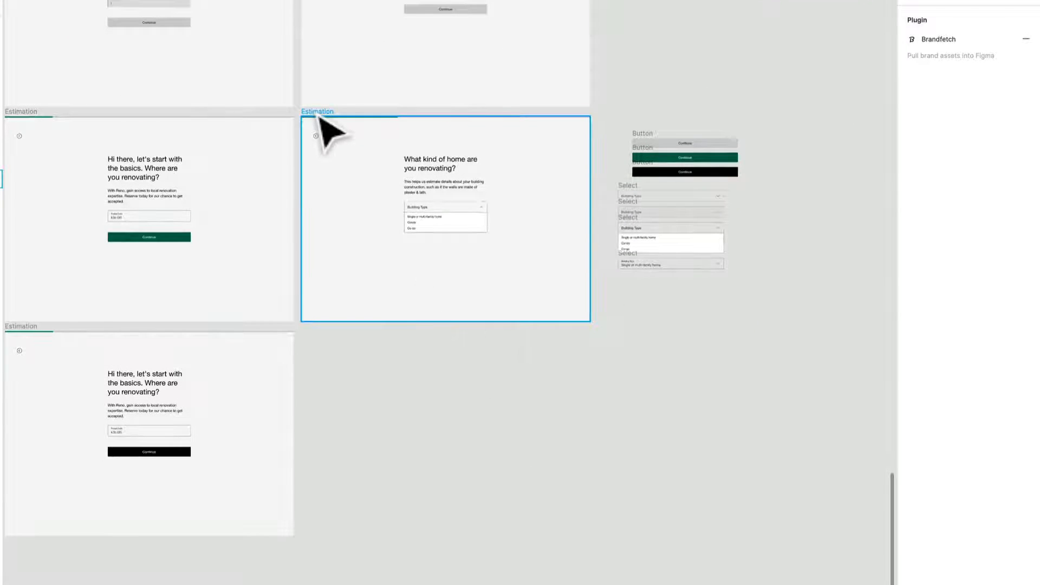
{"action": "left_click", "coordinate": [319, 116]}
{"action": "left_click_drag", "start_coordinate": [322, 115], "coordinate": [325, 170]}
{"action": "key", "text": "super+z"}
- Duplicate the Building Type hover-state screen and place the copy below the expanded dropdown screen
{"action": "scroll", "coordinate": [345, 188], "scroll_direction": "up", "scroll_amount": 1}
{"action": "scroll", "coordinate": [342, 187], "scroll_direction": "up", "scroll_amount": 3}
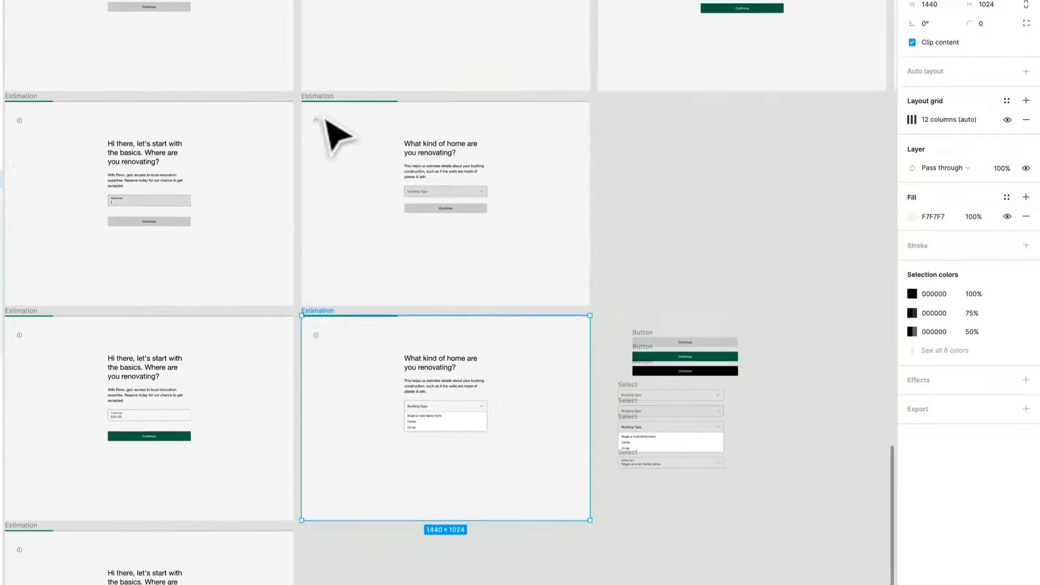
{"action": "left_click_drag", "start_coordinate": [329, 97], "coordinate": [362, 537]}
{"action": "scroll", "coordinate": [361, 534], "scroll_direction": "down", "scroll_amount": 3}
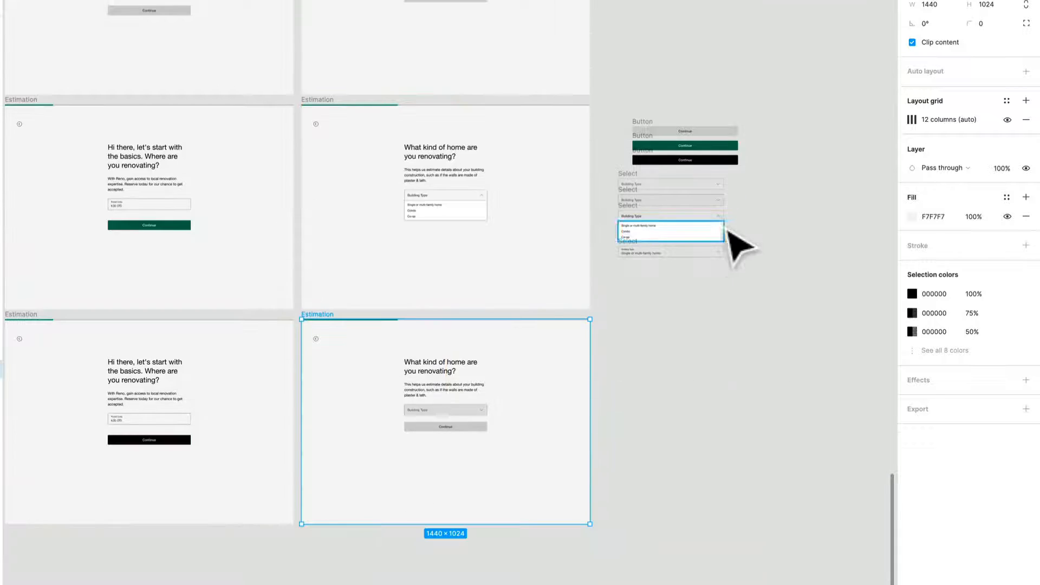
- Copy the filled "Single or multi-family home" Select into the new screen's content frame, directly above the Continue button
{"action": "scroll", "coordinate": [733, 239], "scroll_direction": "up", "scroll_amount": 5, "text": "ctrl"}
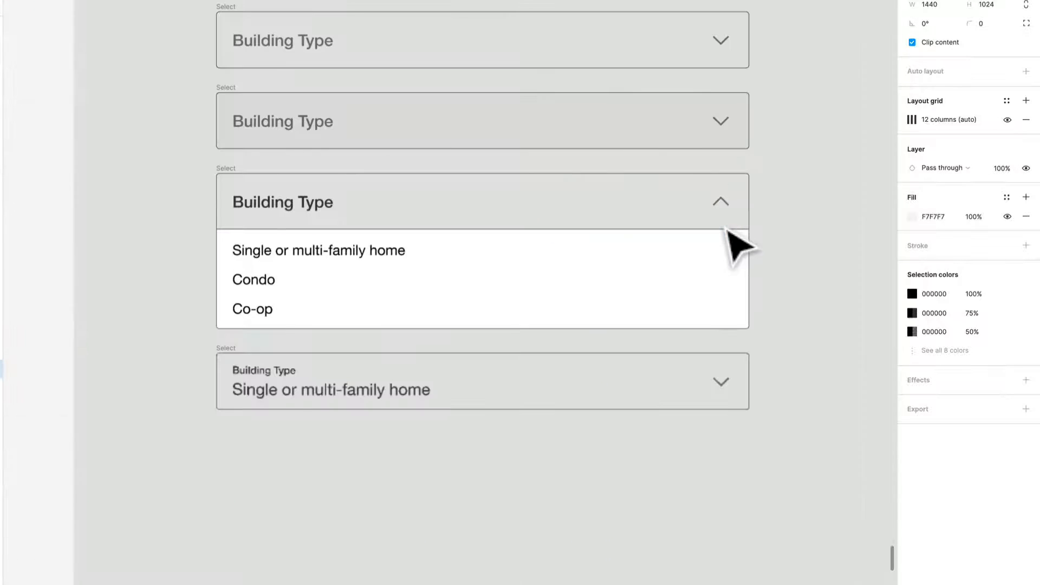
{"action": "left_click", "coordinate": [238, 365]}
{"action": "scroll", "coordinate": [238, 360], "scroll_direction": "down", "scroll_amount": 5, "text": "ctrl"}
{"action": "scroll", "coordinate": [459, 334], "scroll_direction": "down", "scroll_amount": 7}
{"action": "scroll", "coordinate": [459, 333], "scroll_direction": "left", "scroll_amount": 9}
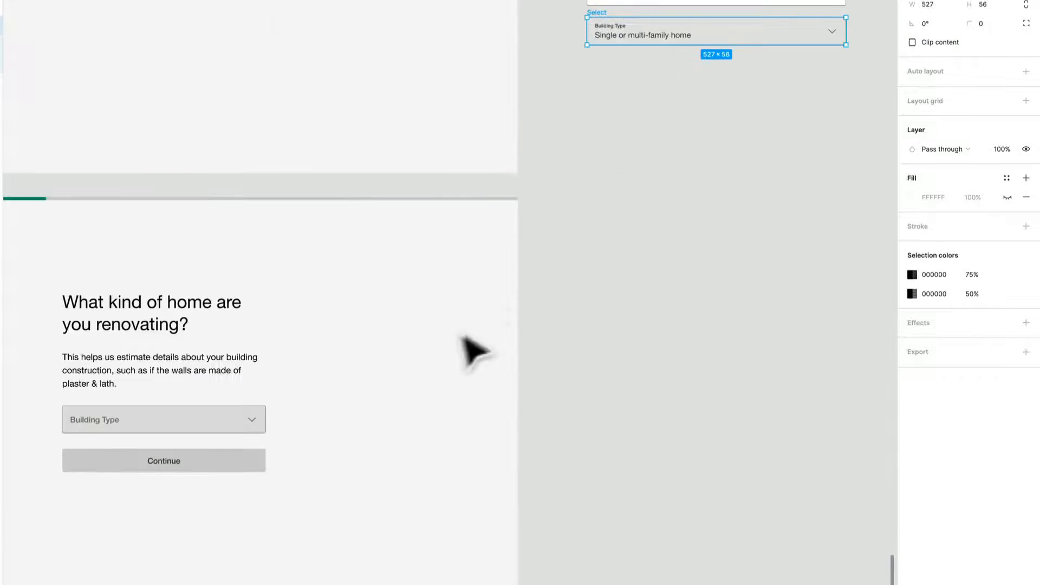
{"action": "double_click", "coordinate": [354, 287]}
{"action": "key", "text": "ctrl+v"}
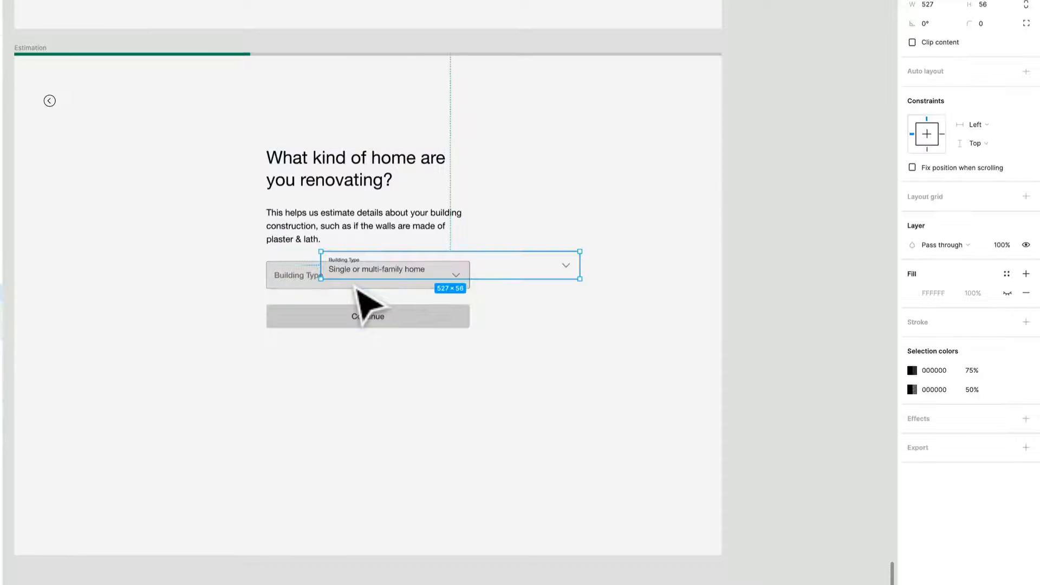
{"action": "key", "text": "Delete"}
{"action": "left_click", "coordinate": [407, 230]}
{"action": "key", "text": "ctrl+v"}
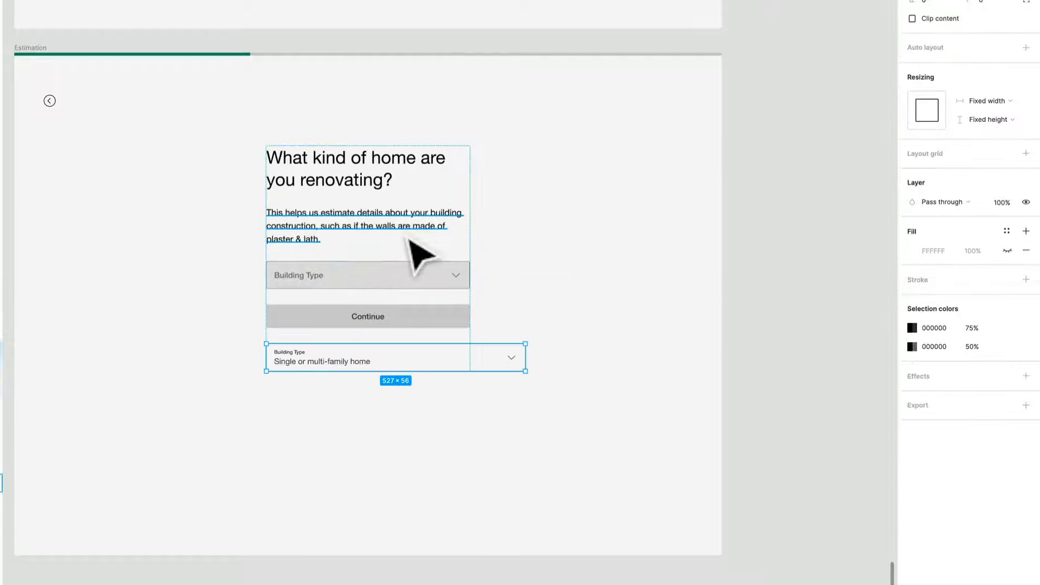
{"action": "key", "text": "Up"}
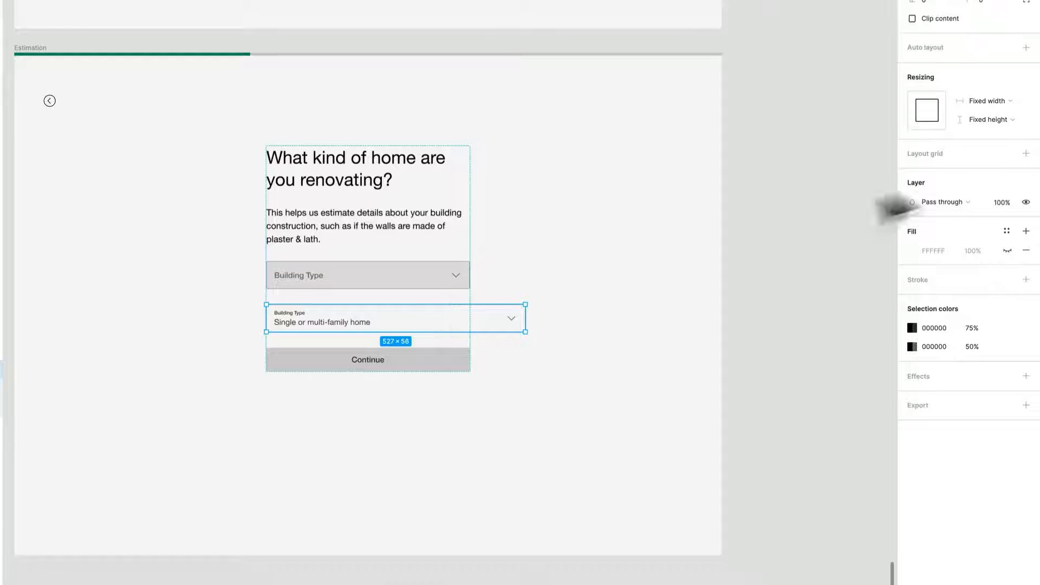
- Set the pasted Select's width to Fill container and delete the grey placeholder Select above it
{"action": "left_click", "coordinate": [975, 102]}
{"action": "left_click", "coordinate": [985, 117]}
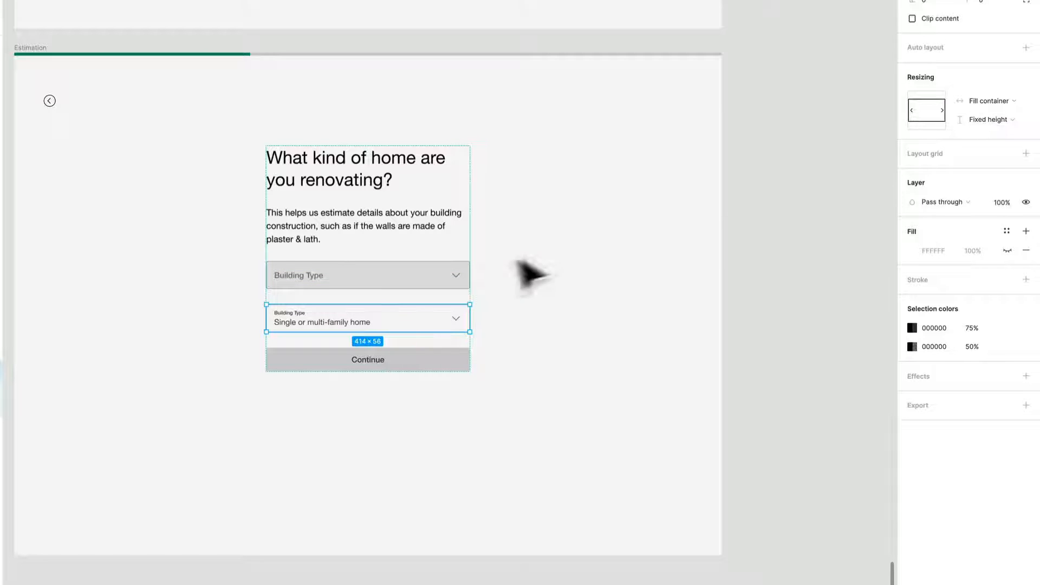
{"action": "left_click", "coordinate": [410, 282]}
{"action": "key", "text": "Delete"}
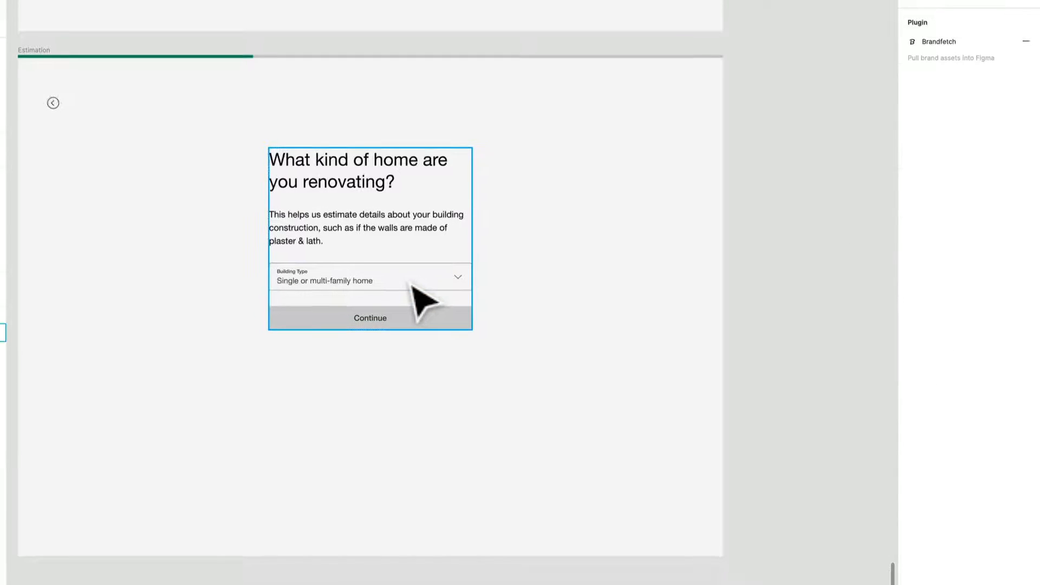
- Replace the grey Continue button on the filled Building Type screen with a copy of the green one
{"action": "scroll", "coordinate": [522, 376], "scroll_direction": "down", "scroll_amount": 1}
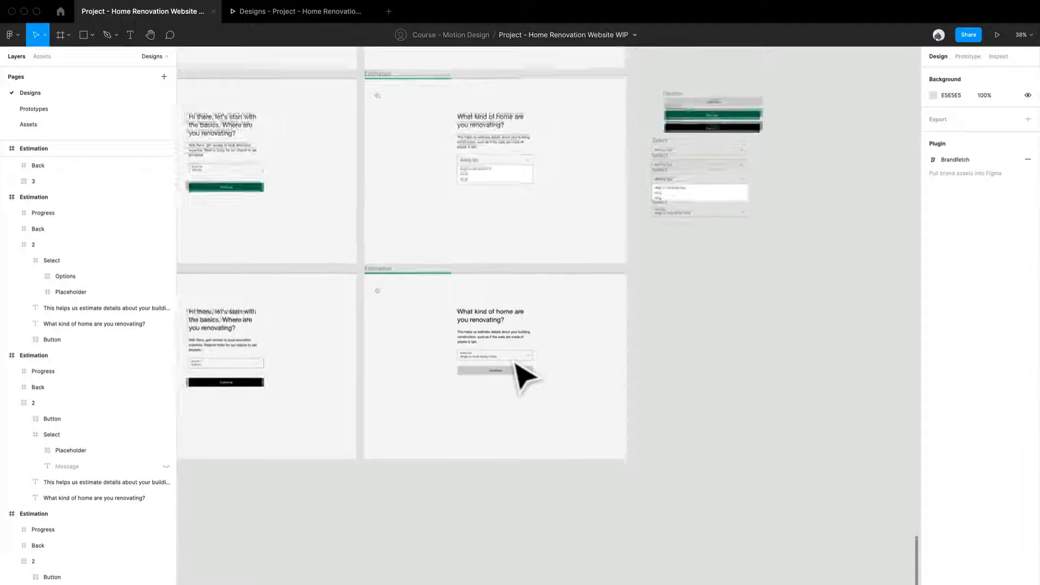
{"action": "left_click", "coordinate": [679, 126]}
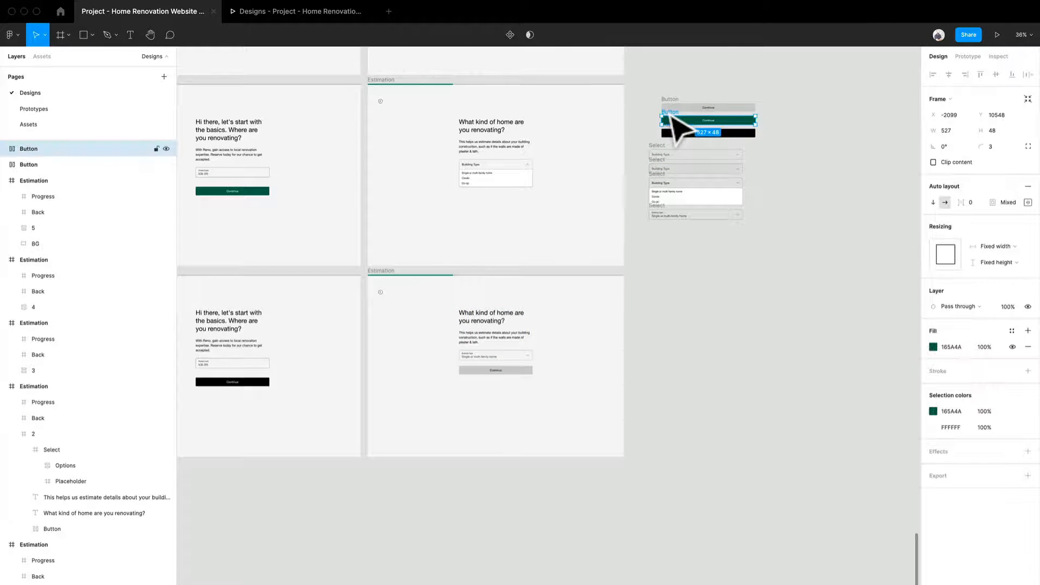
{"action": "left_click_drag", "start_coordinate": [665, 146], "coordinate": [508, 380]}
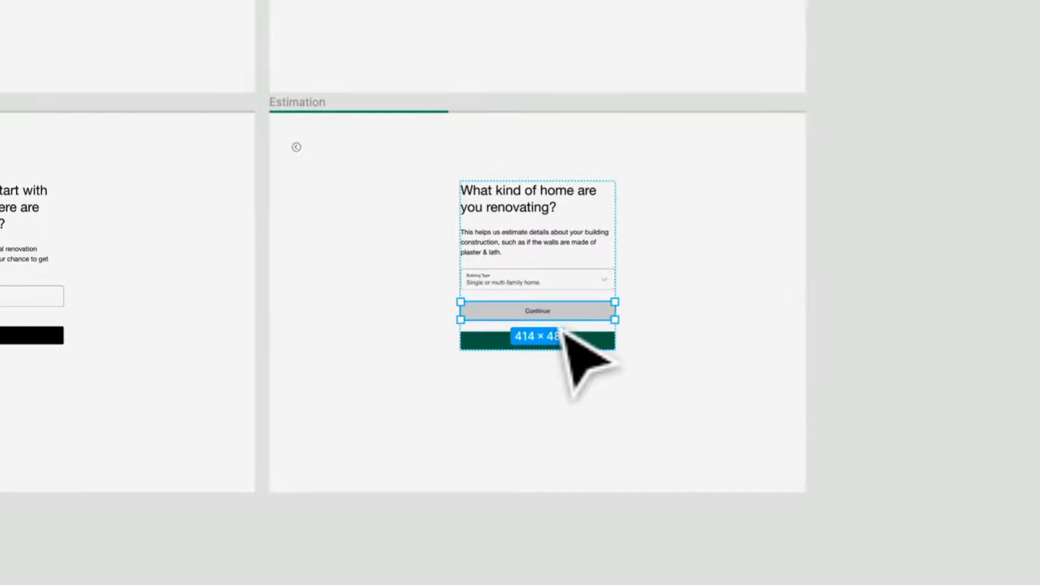
{"action": "key", "text": "Delete"}
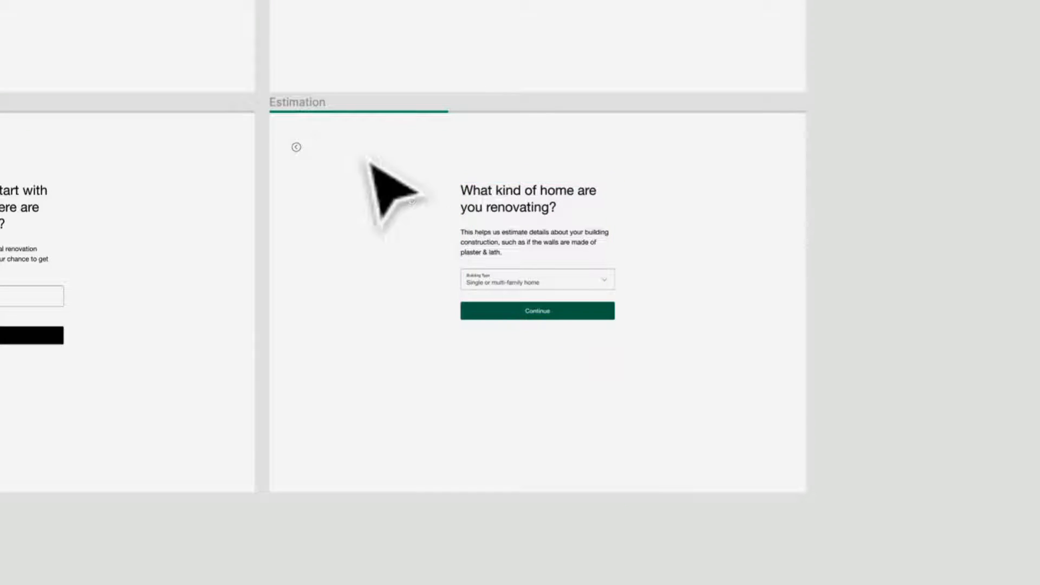
- Duplicate the filled Building Type screen directly below and replace the copy's green Continue button with the black one
{"action": "left_click", "coordinate": [301, 108]}
{"action": "left_click_drag", "start_coordinate": [307, 121], "coordinate": [425, 424]}
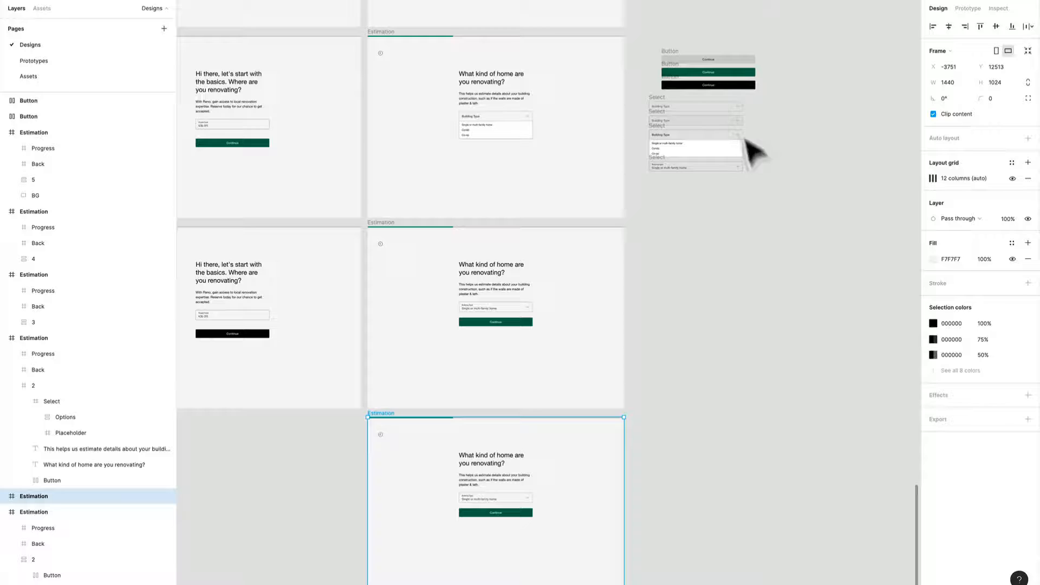
{"action": "left_click", "coordinate": [681, 84]}
{"action": "scroll", "coordinate": [622, 280], "scroll_direction": "down", "scroll_amount": 5}
{"action": "left_click", "coordinate": [486, 340]}
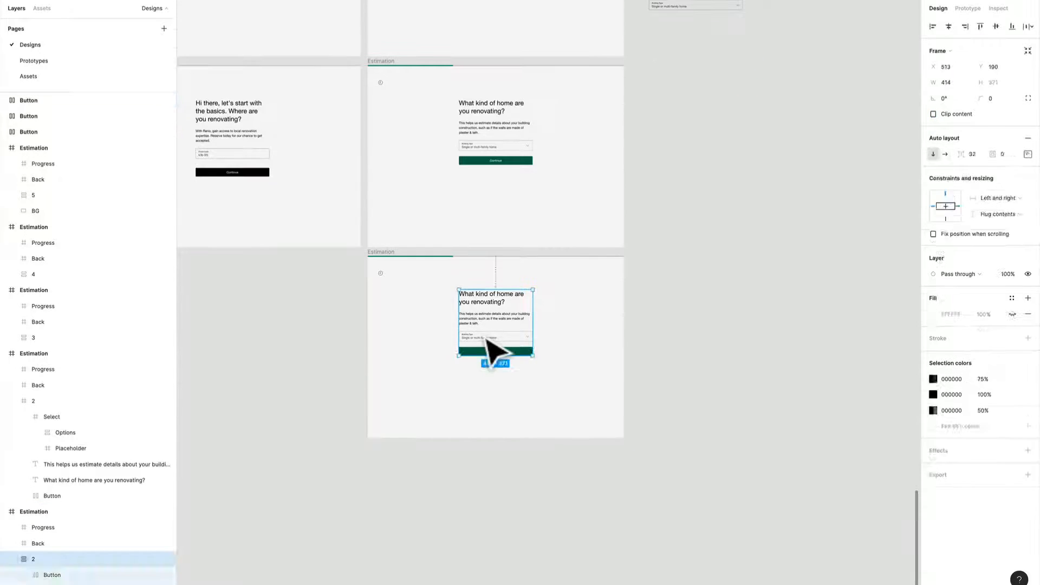
{"action": "key", "text": "ctrl+v"}
{"action": "left_click", "coordinate": [495, 355]}
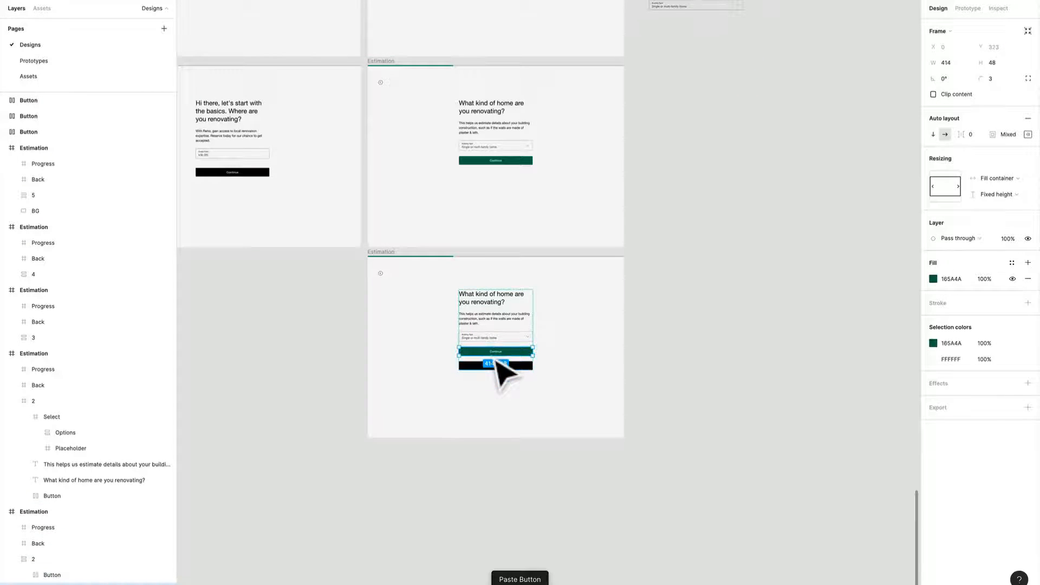
{"action": "key", "text": "Delete"}
{"action": "scroll", "coordinate": [495, 355], "scroll_direction": "up", "scroll_amount": 5}
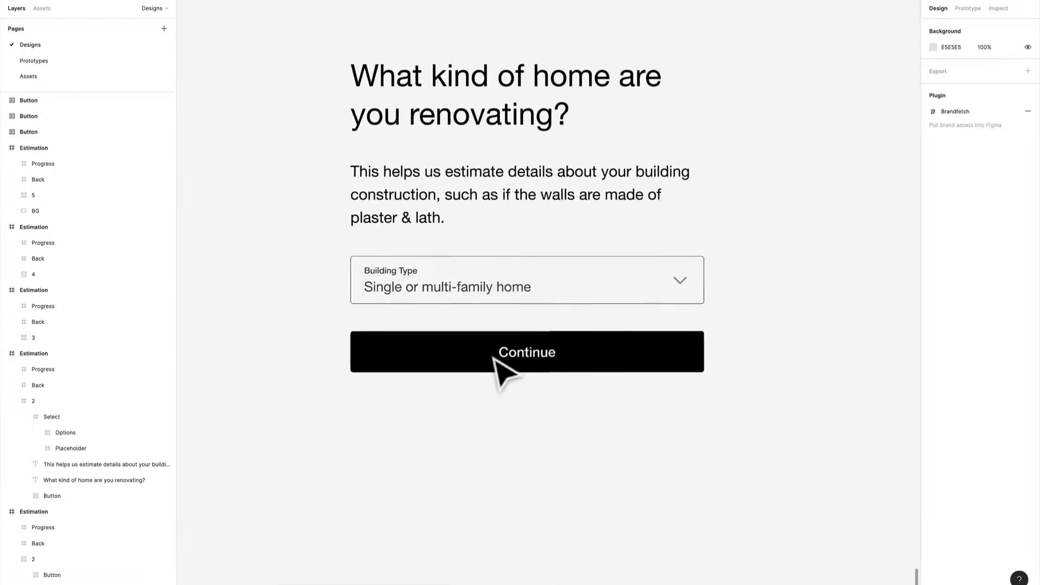
{"action": "scroll", "coordinate": [612, 343], "scroll_direction": "down", "scroll_amount": 5}
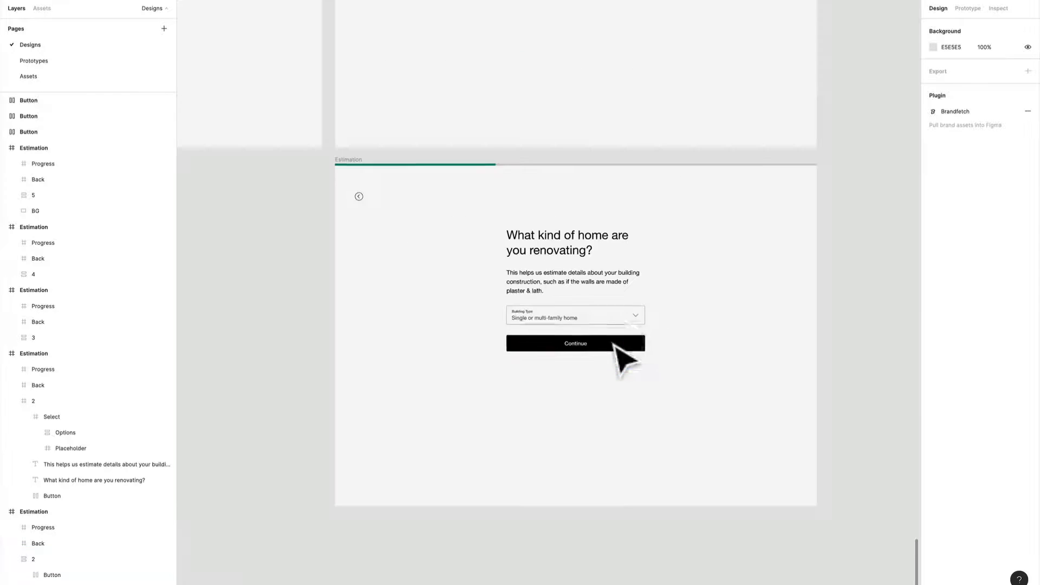
- Add a prototype connection from the default screen's Building Type field to the hover-state screen below it
{"action": "scroll", "coordinate": [646, 222], "scroll_direction": "up", "scroll_amount": 11}
{"action": "scroll", "coordinate": [566, 317], "scroll_direction": "up", "scroll_amount": 6}
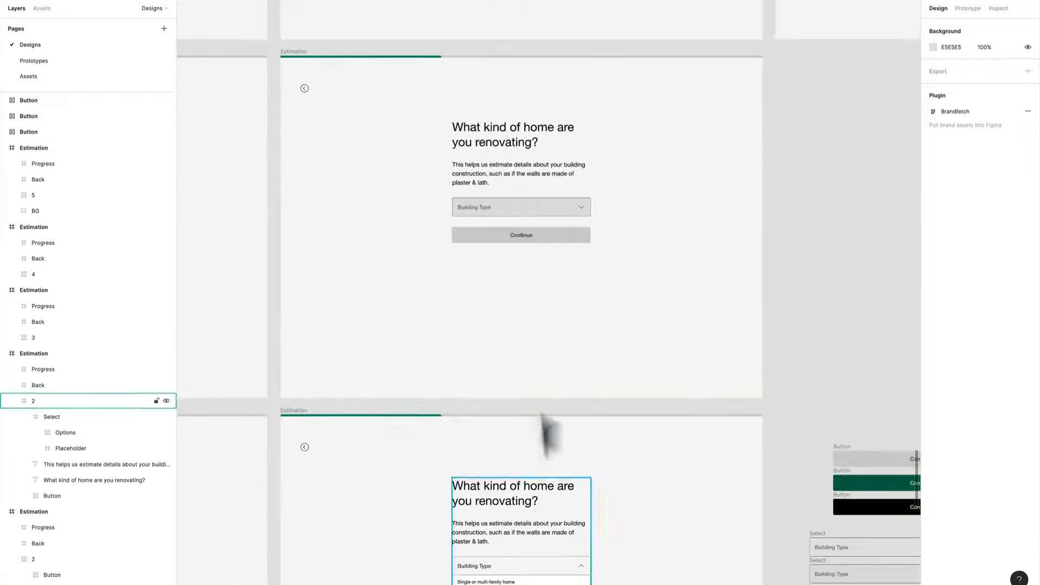
{"action": "scroll", "coordinate": [548, 430], "scroll_direction": "right", "scroll_amount": 1}
{"action": "scroll", "coordinate": [496, 522], "scroll_direction": "up", "scroll_amount": 2}
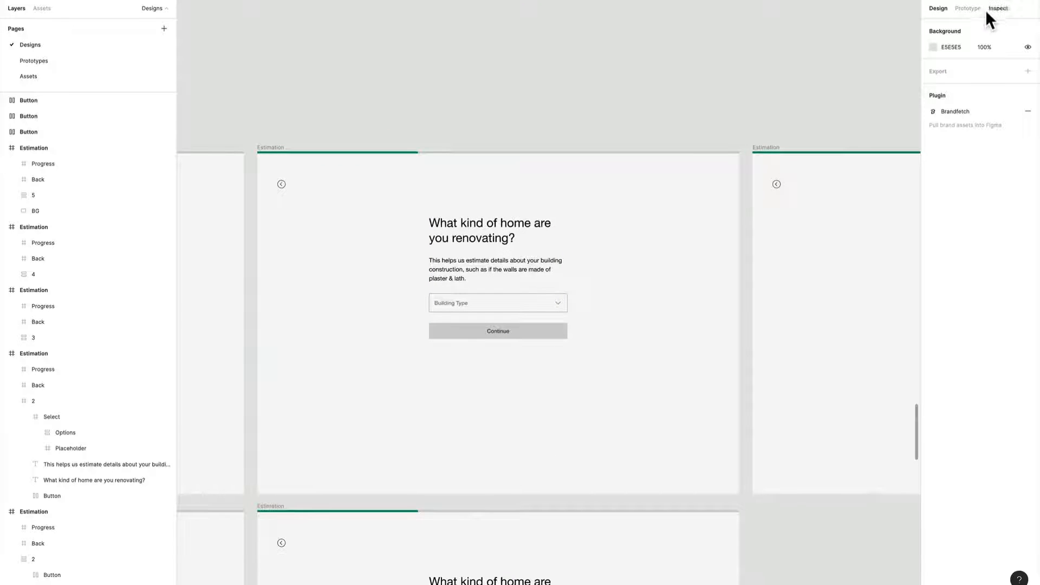
{"action": "left_click", "coordinate": [968, 8]}
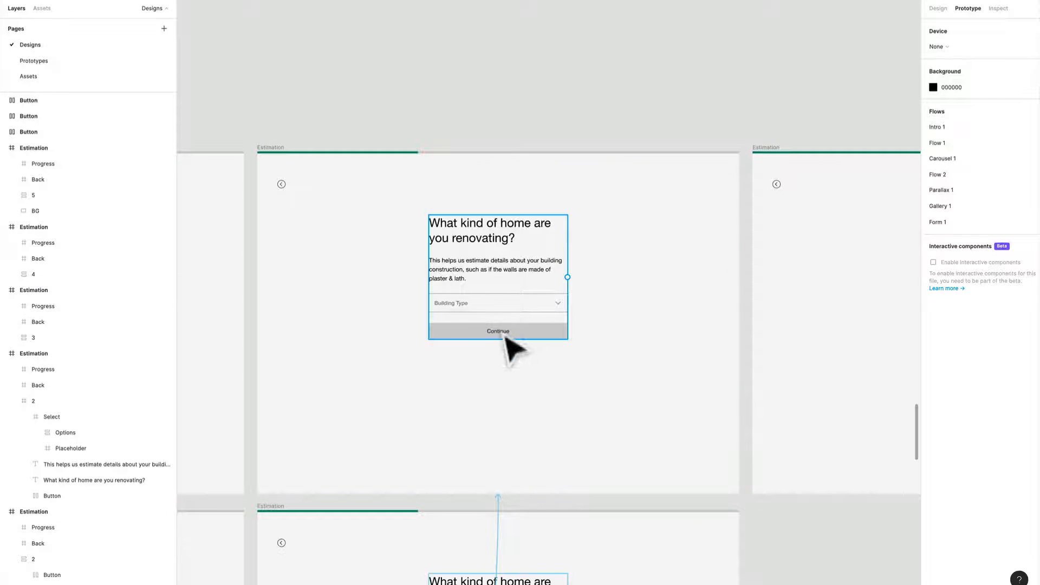
{"action": "scroll", "coordinate": [520, 227], "scroll_direction": "down", "scroll_amount": 3}
{"action": "left_click", "coordinate": [553, 164]}
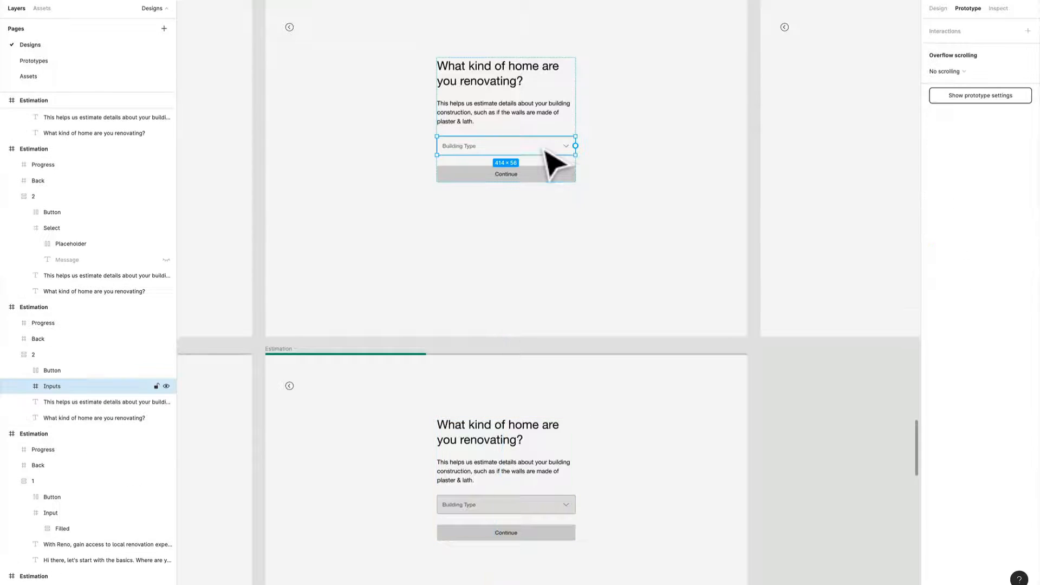
{"action": "left_click_drag", "start_coordinate": [575, 146], "coordinate": [561, 415]}
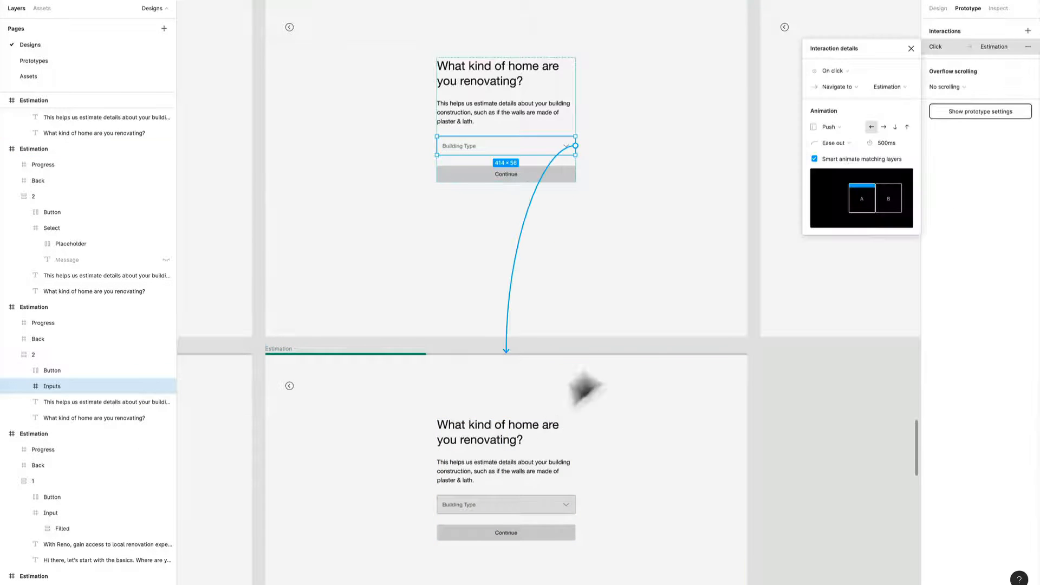
- Set the Building Type field's interaction to While hovering with a Smart animate transition of 300 ms
{"action": "scroll", "coordinate": [569, 430], "scroll_direction": "down", "scroll_amount": 2}
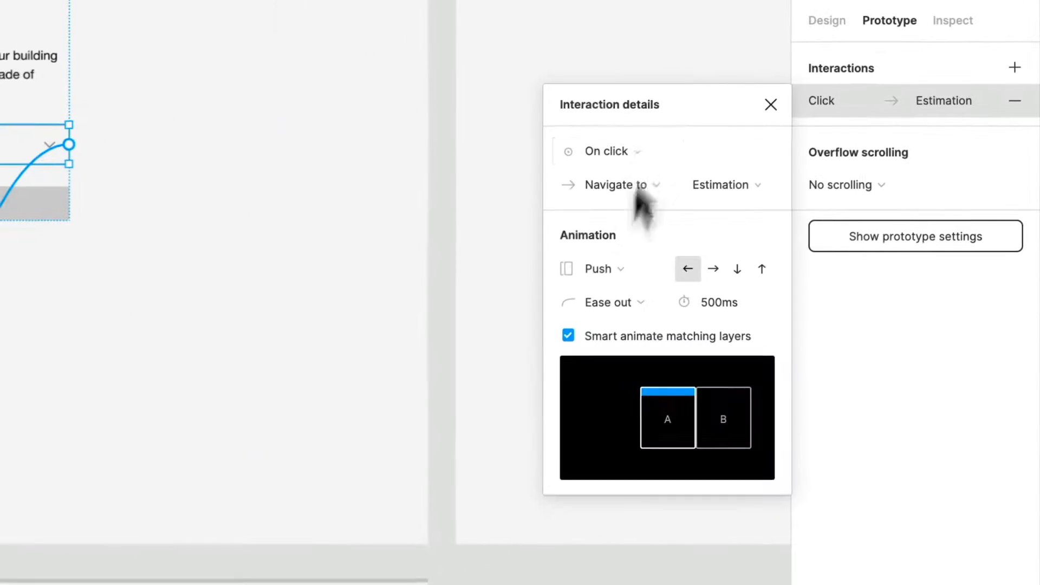
{"action": "left_click", "coordinate": [845, 71]}
{"action": "left_click", "coordinate": [640, 202]}
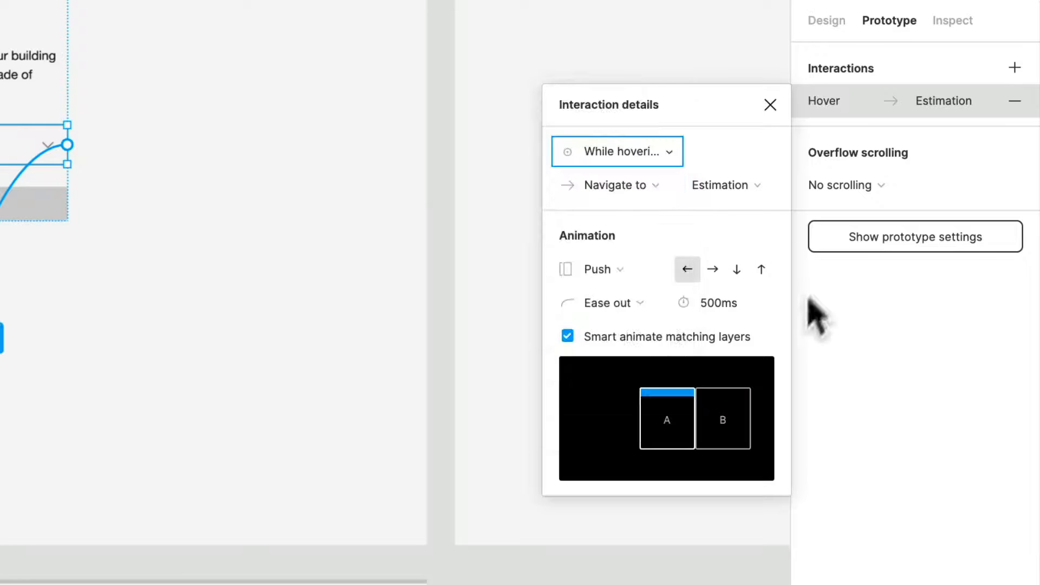
{"action": "left_click", "coordinate": [638, 276]}
{"action": "left_click", "coordinate": [638, 172]}
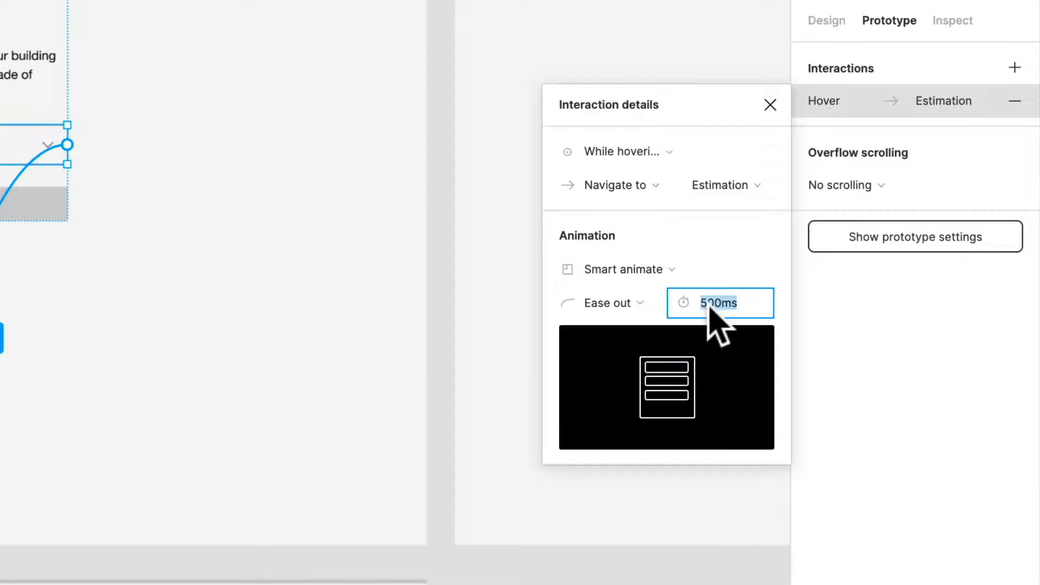
{"action": "type", "text": "300"}
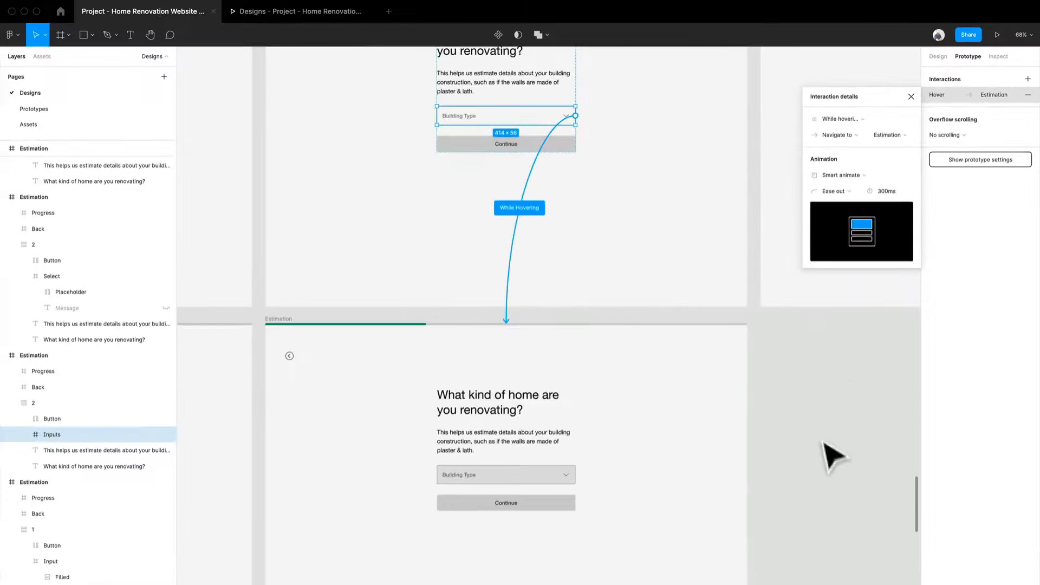
- Add an on-click prototype connection from the hover-state screen's Building Type Select to the expanded dropdown screen
{"action": "left_click", "coordinate": [796, 412]}
{"action": "scroll", "coordinate": [807, 425], "scroll_direction": "down", "scroll_amount": 3}
{"action": "left_click", "coordinate": [492, 453]}
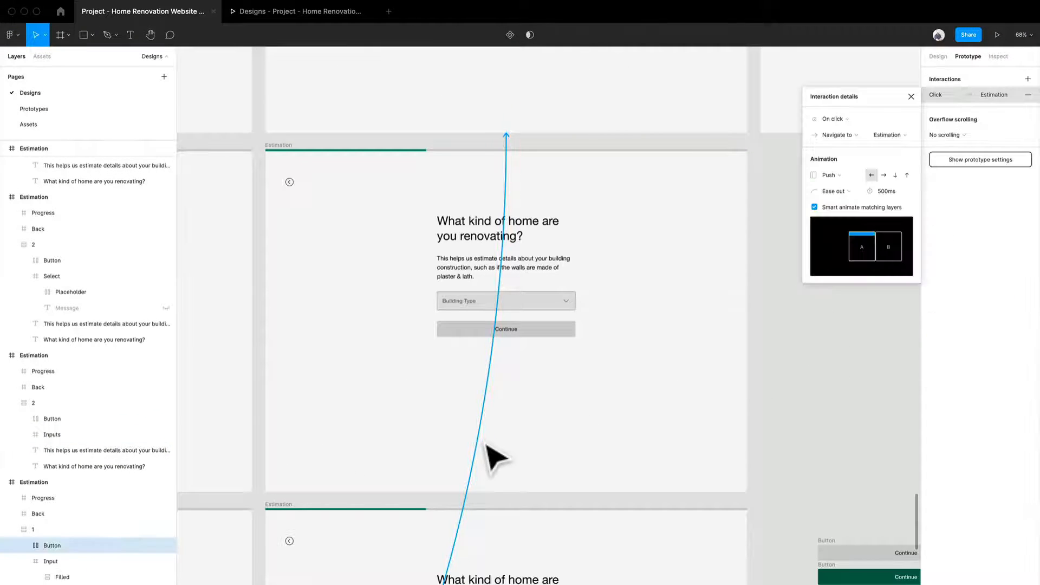
{"action": "scroll", "coordinate": [494, 454], "scroll_direction": "down", "scroll_amount": 5}
{"action": "scroll", "coordinate": [486, 446], "scroll_direction": "down", "scroll_amount": 3}
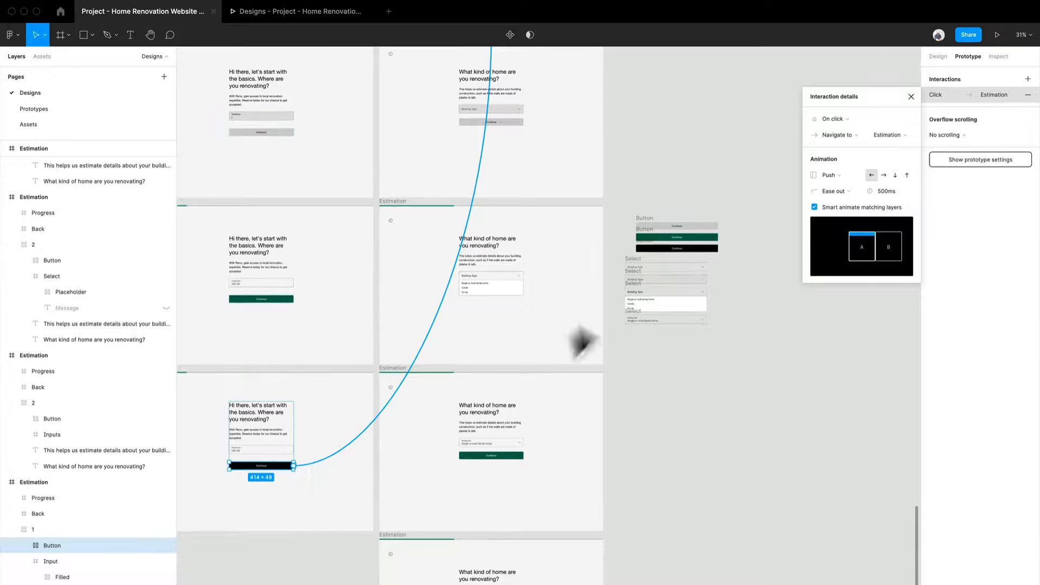
{"action": "scroll", "coordinate": [582, 342], "scroll_direction": "up", "scroll_amount": 5}
{"action": "scroll", "coordinate": [599, 204], "scroll_direction": "down", "scroll_amount": 5}
{"action": "left_click", "coordinate": [713, 314]}
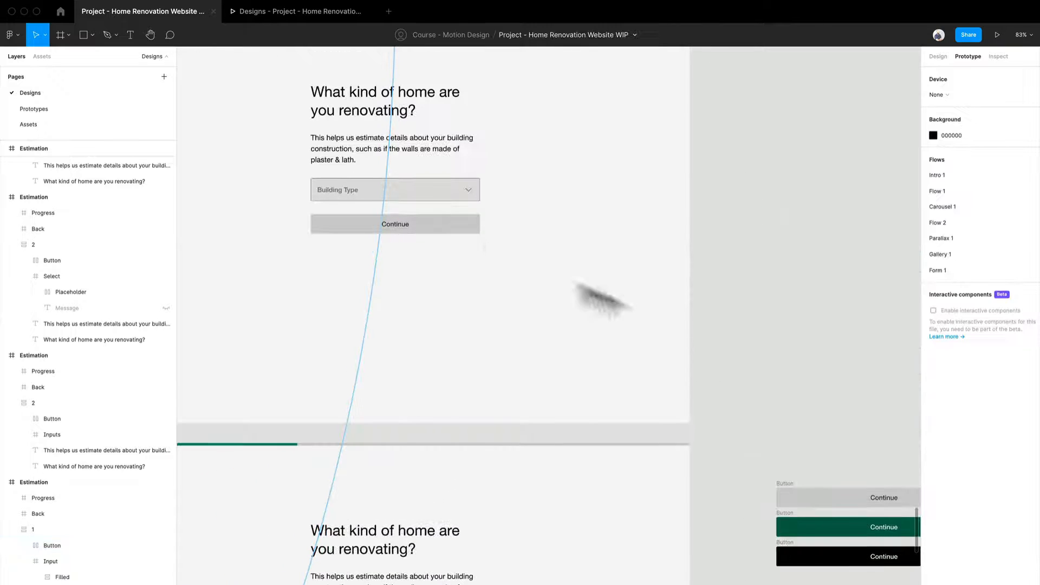
{"action": "double_click", "coordinate": [459, 201]}
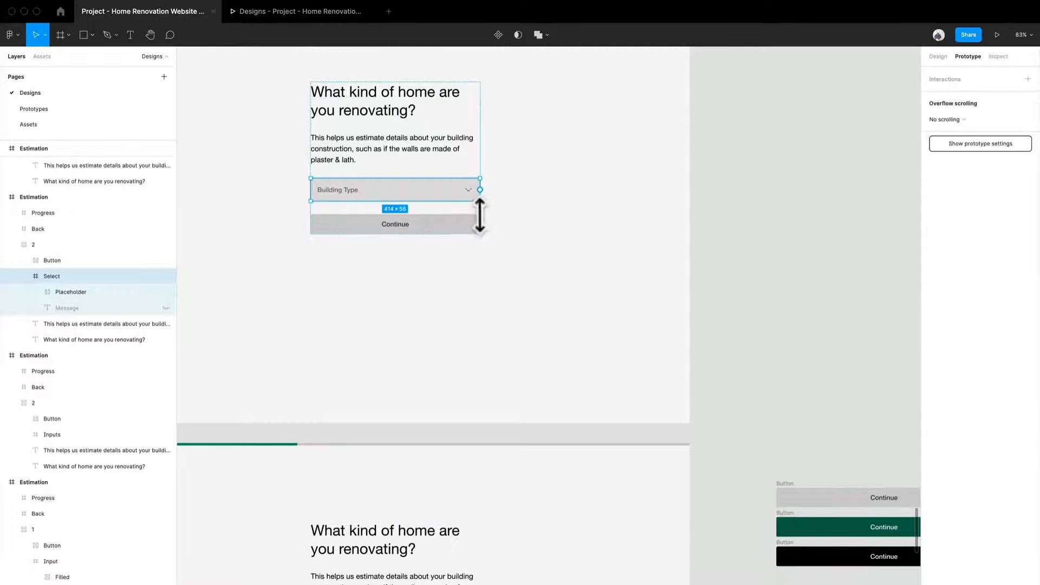
{"action": "left_click_drag", "start_coordinate": [480, 189], "coordinate": [491, 460]}
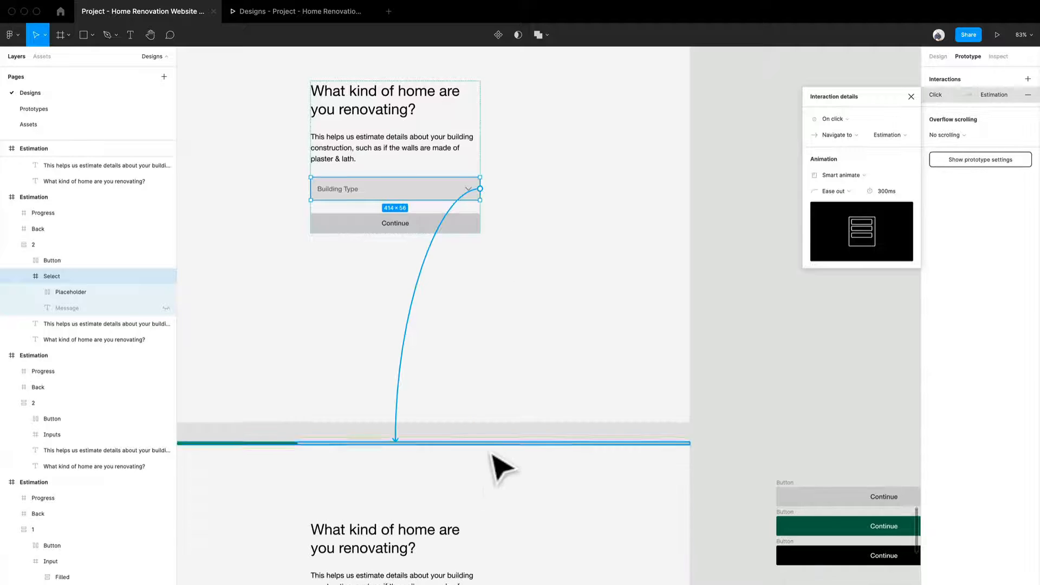
{"action": "scroll", "coordinate": [503, 449], "scroll_direction": "down", "scroll_amount": 3}
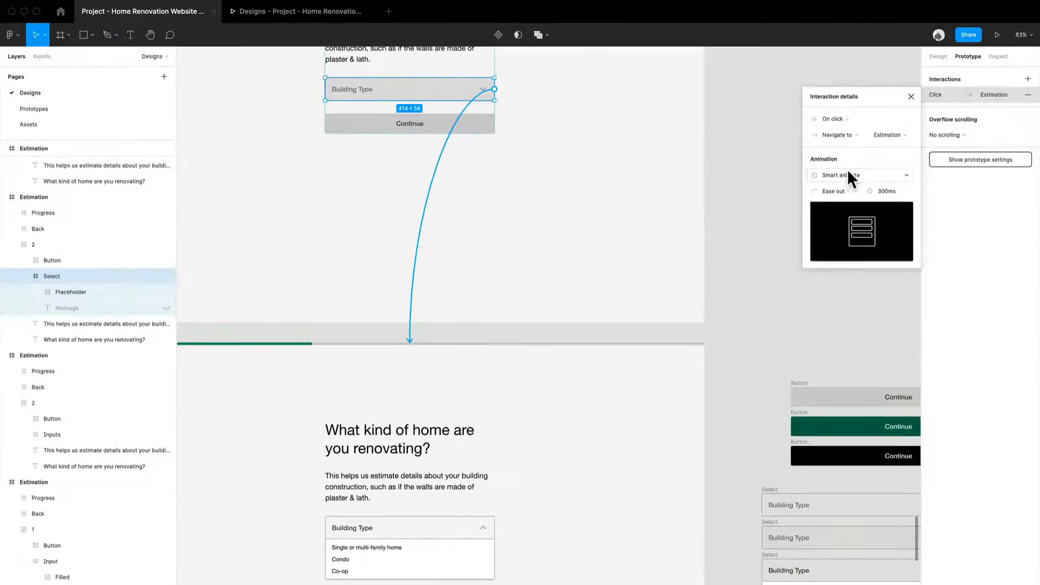
{"action": "scroll", "coordinate": [567, 382], "scroll_direction": "down", "scroll_amount": 3}
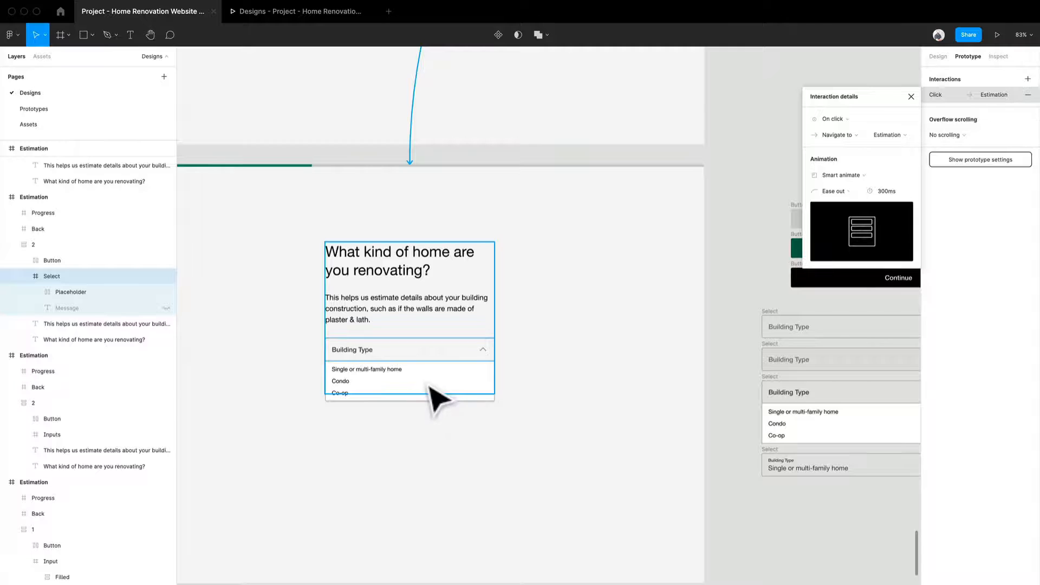
{"action": "left_click", "coordinate": [400, 395]}
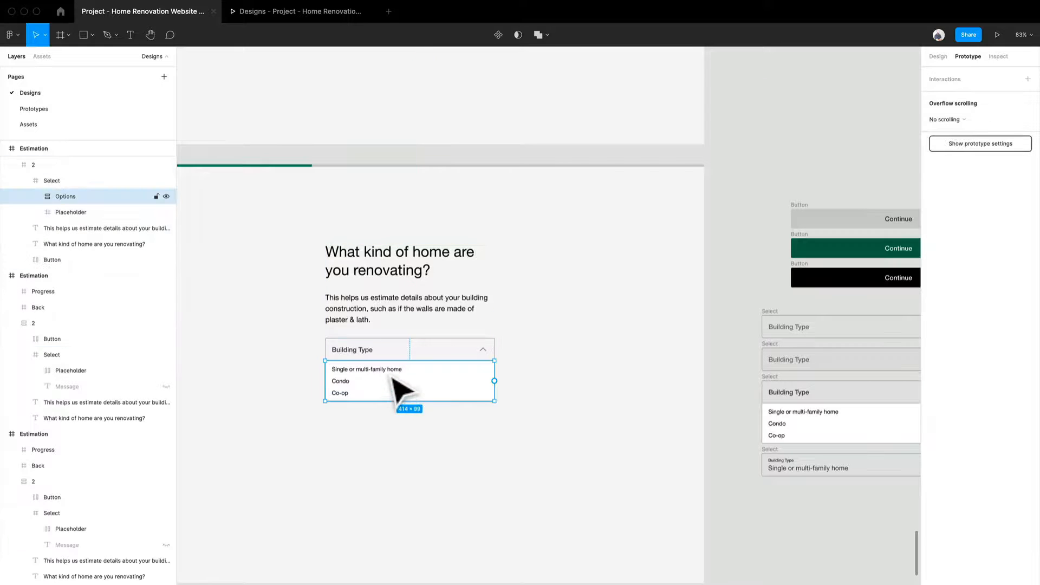
{"action": "double_click", "coordinate": [394, 379]}
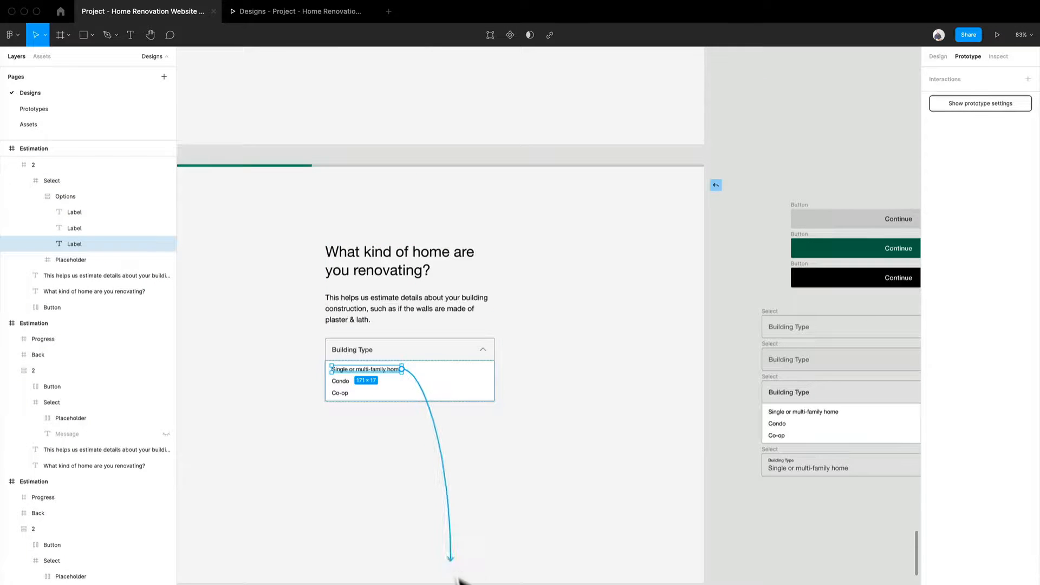
{"action": "left_click_drag", "start_coordinate": [458, 578], "coordinate": [451, 541]}
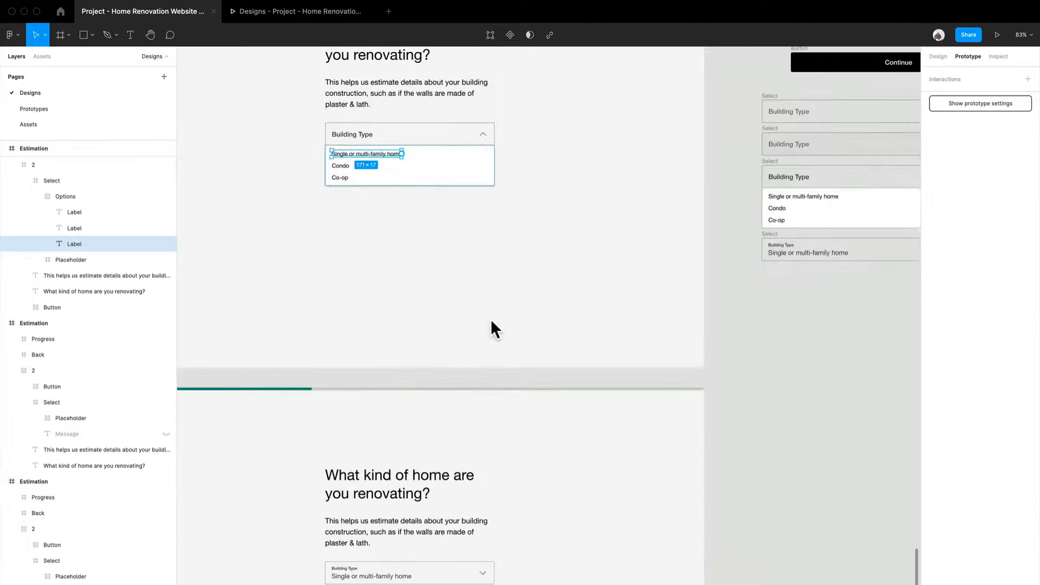
- Add an on-click prototype connection from the expanded dropdown's whole options list to the filled Building Type screen below it
{"action": "left_click", "coordinate": [451, 167]}
{"action": "left_click_drag", "start_coordinate": [494, 165], "coordinate": [523, 427]}
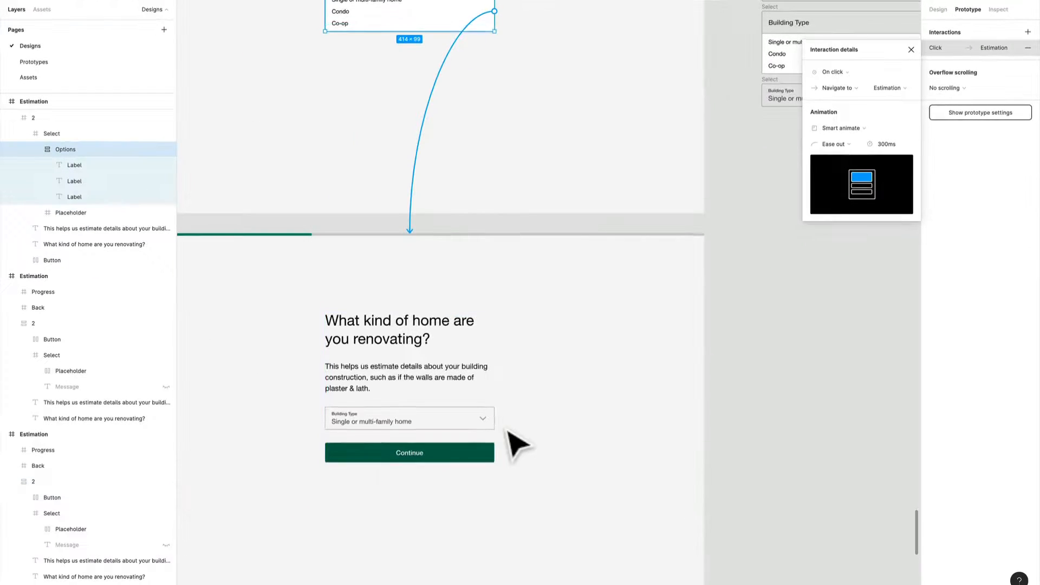
- Connect the filled screen's green Continue button to the black-button screen below it, triggered While hovering
{"action": "scroll", "coordinate": [508, 427], "scroll_direction": "down", "scroll_amount": 2}
{"action": "left_click", "coordinate": [466, 365]}
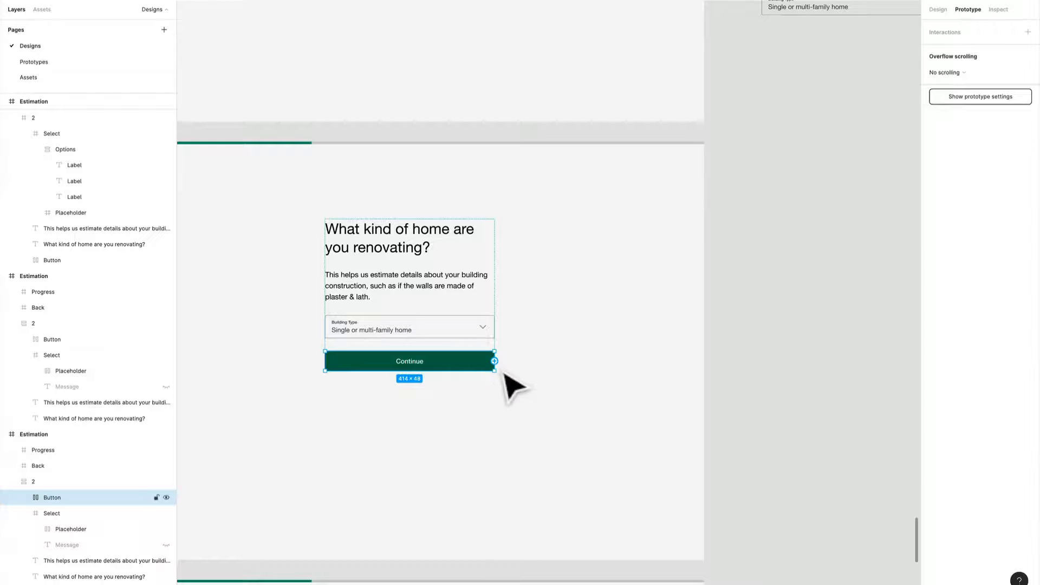
{"action": "left_click_drag", "start_coordinate": [495, 361], "coordinate": [408, 505]}
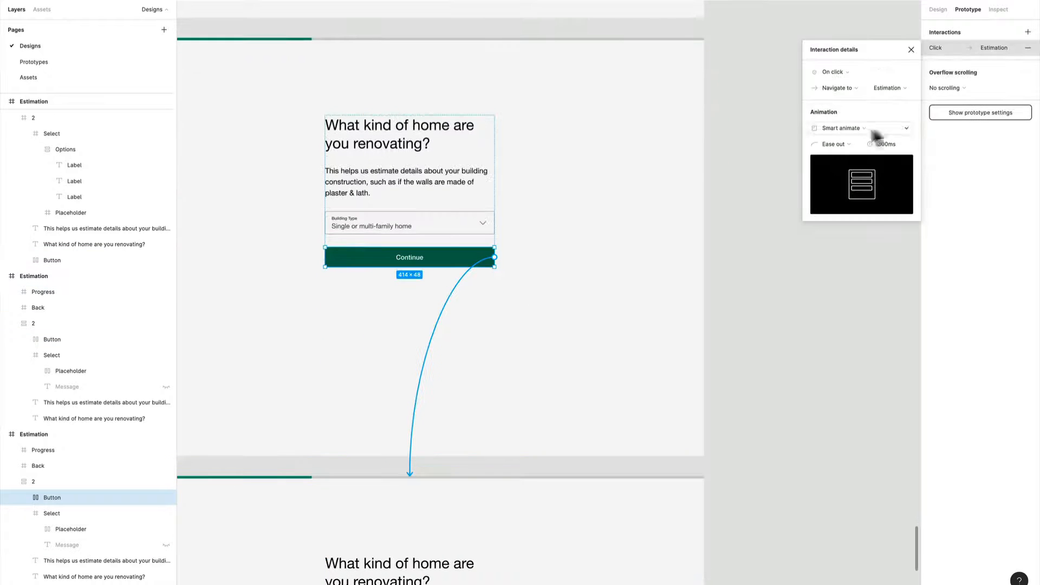
{"action": "left_click", "coordinate": [834, 72]}
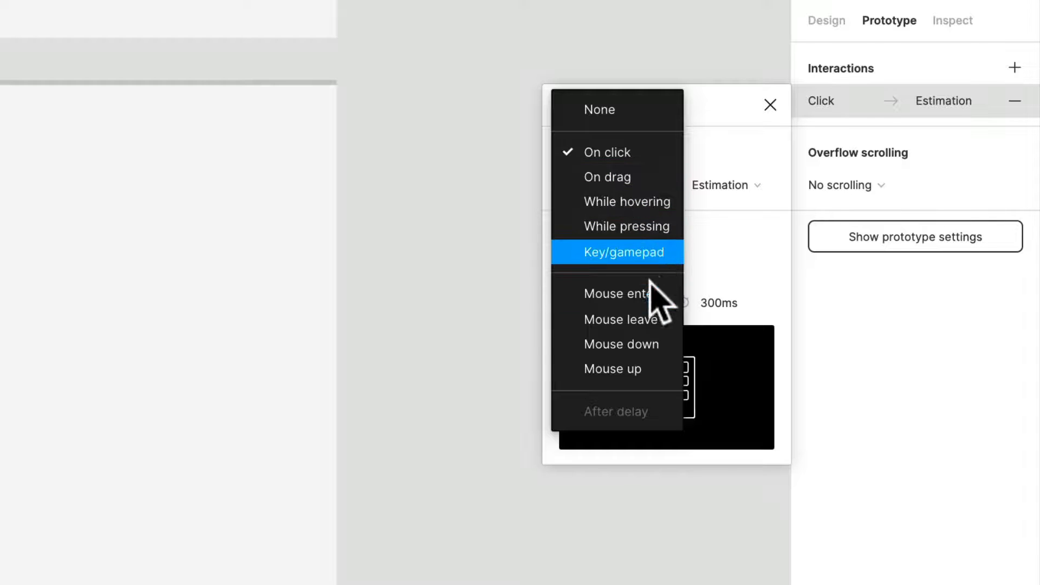
{"action": "left_click", "coordinate": [654, 202]}
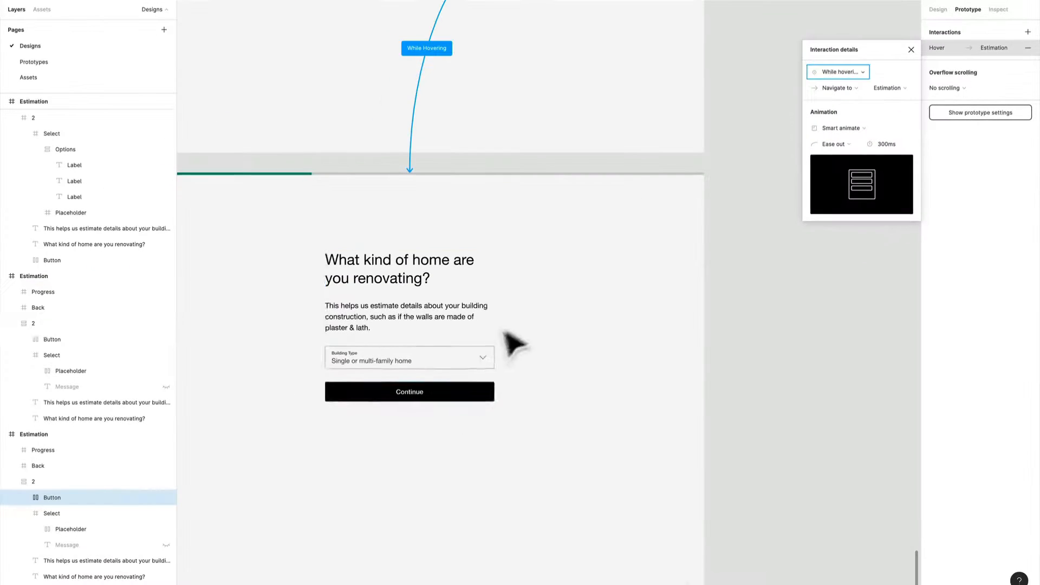
- Add an on-click prototype connection from the black Continue button to the "What renovation would you like to start with?" screen
{"action": "left_click", "coordinate": [484, 393]}
{"action": "scroll", "coordinate": [484, 395], "scroll_direction": "down", "scroll_amount": 5}
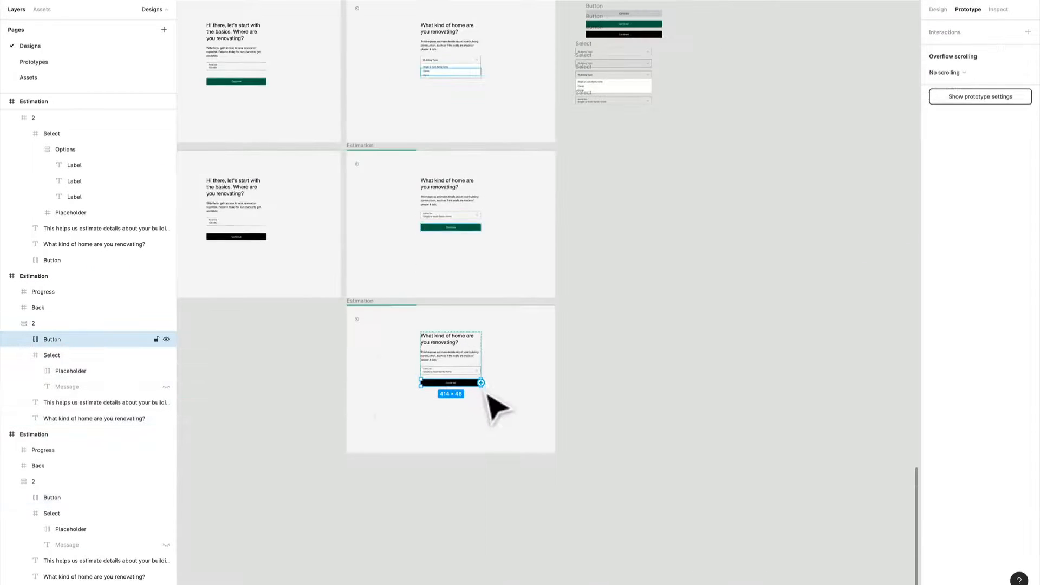
{"action": "left_click_drag", "start_coordinate": [481, 382], "coordinate": [651, 146]}
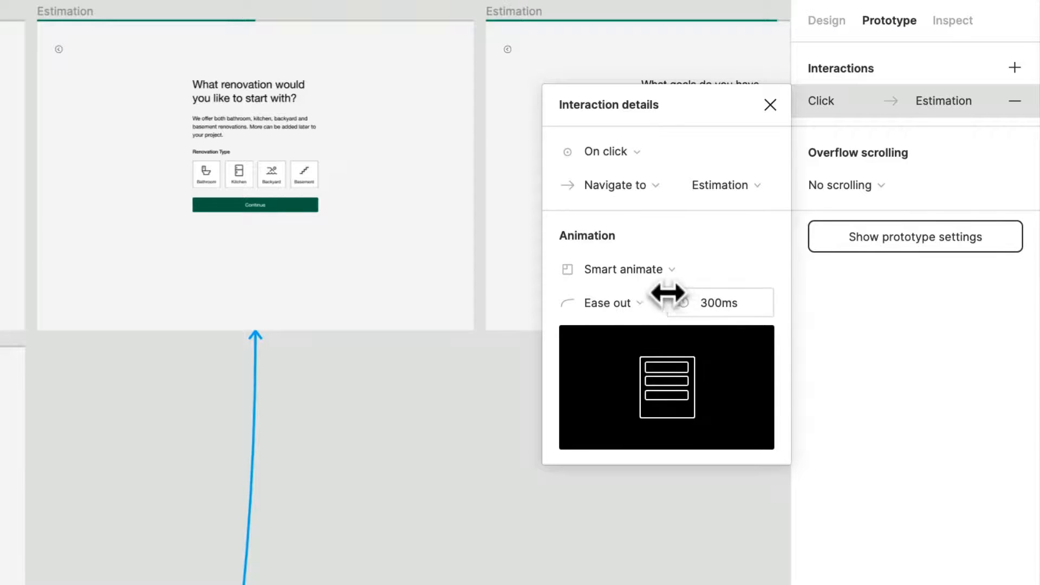
- Set the black Continue button's transition to Push with a duration of 500 ms
{"action": "left_click", "coordinate": [669, 269]}
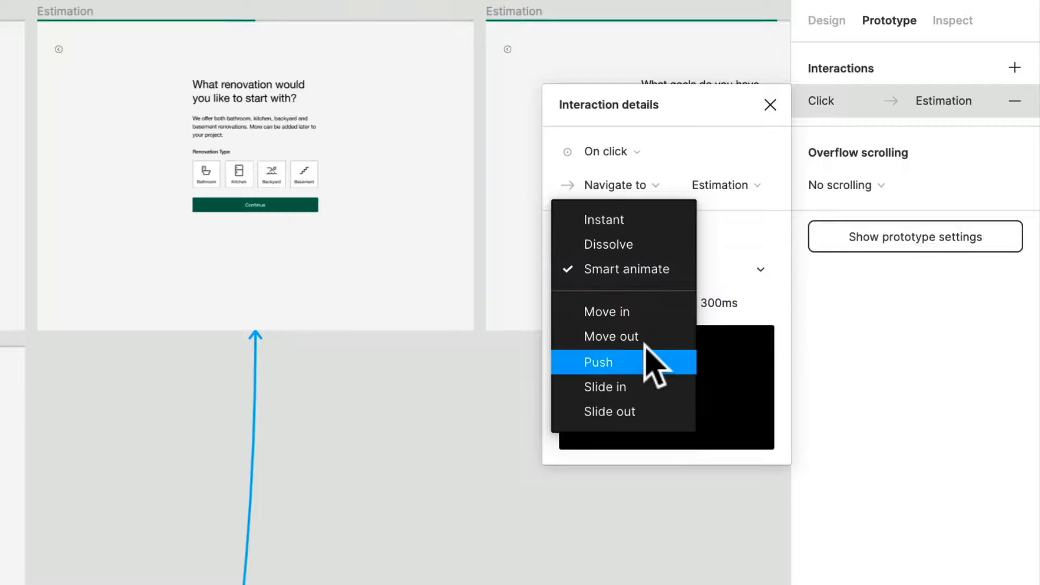
{"action": "left_click", "coordinate": [647, 360]}
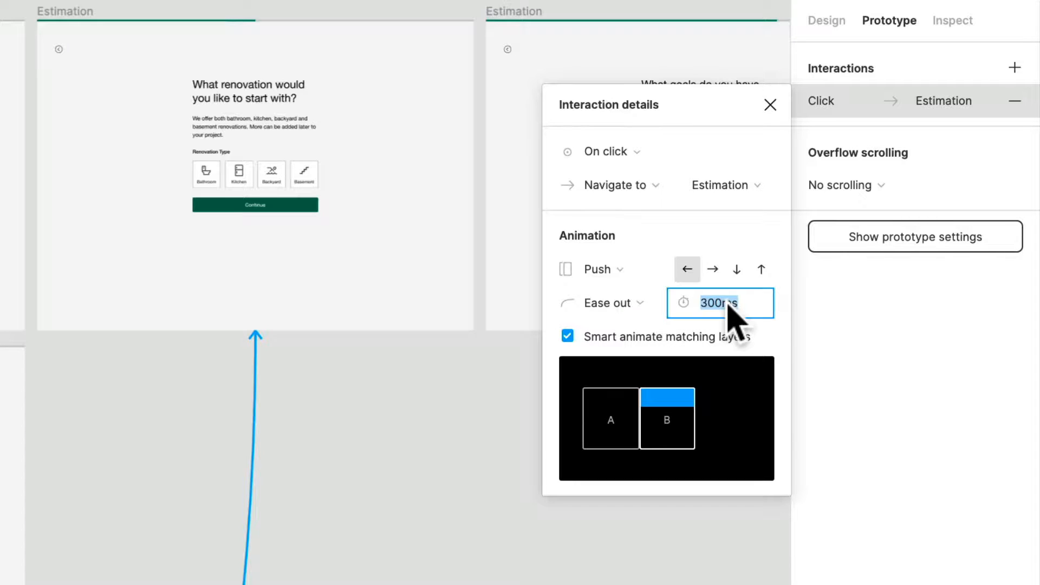
{"action": "key", "text": "Return"}
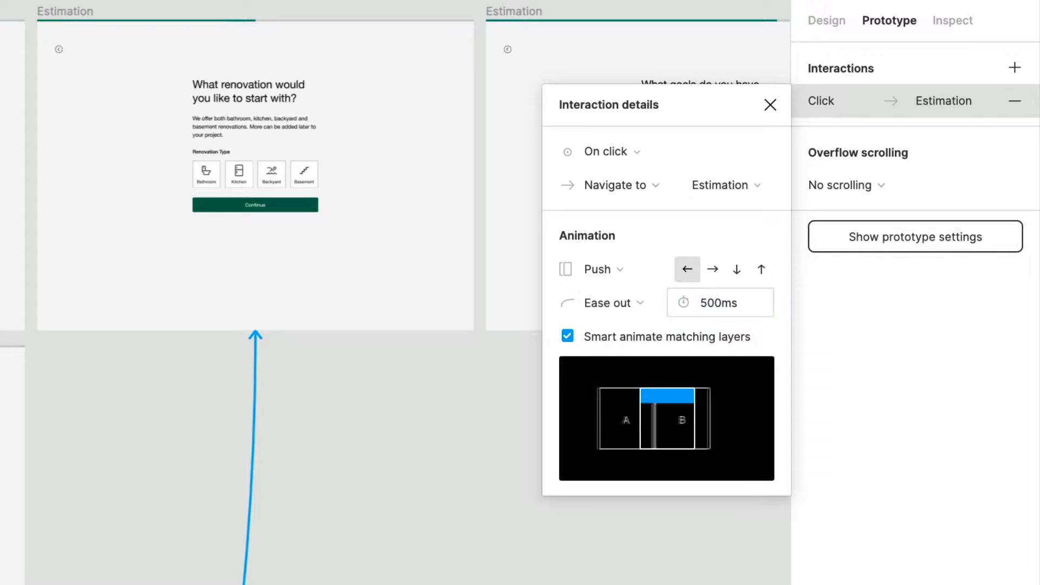
{"action": "left_click", "coordinate": [447, 550]}
- Test the Form 1 flow in the prototype preview, continuing from the postal code, opening Building Type, choosing Single or multi-family home, and continuing
{"action": "scroll", "coordinate": [395, 500], "scroll_direction": "down", "scroll_amount": 5}
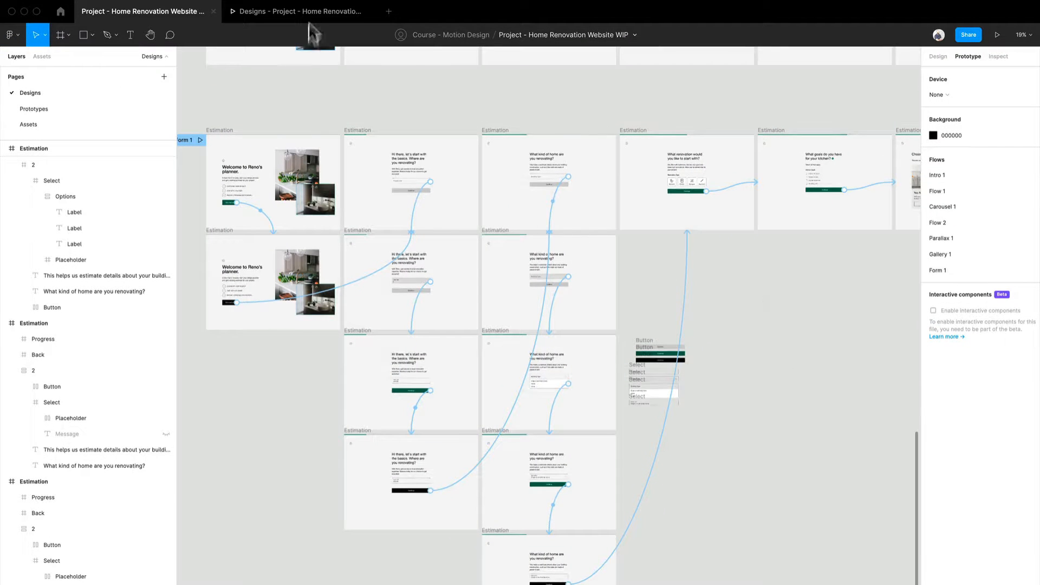
{"action": "left_click", "coordinate": [311, 14]}
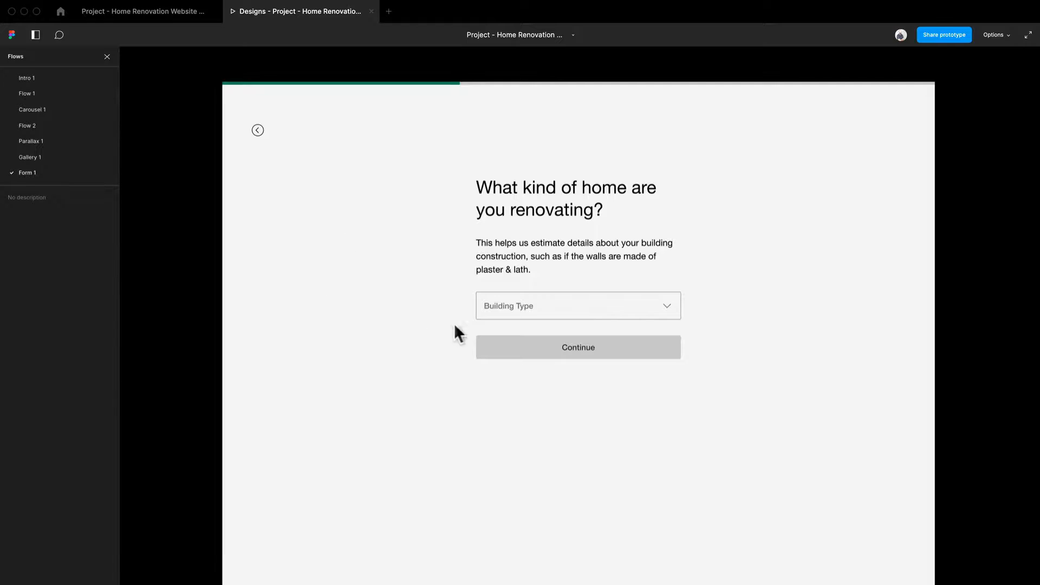
{"action": "left_click", "coordinate": [664, 318]}
{"action": "left_click", "coordinate": [630, 308]}
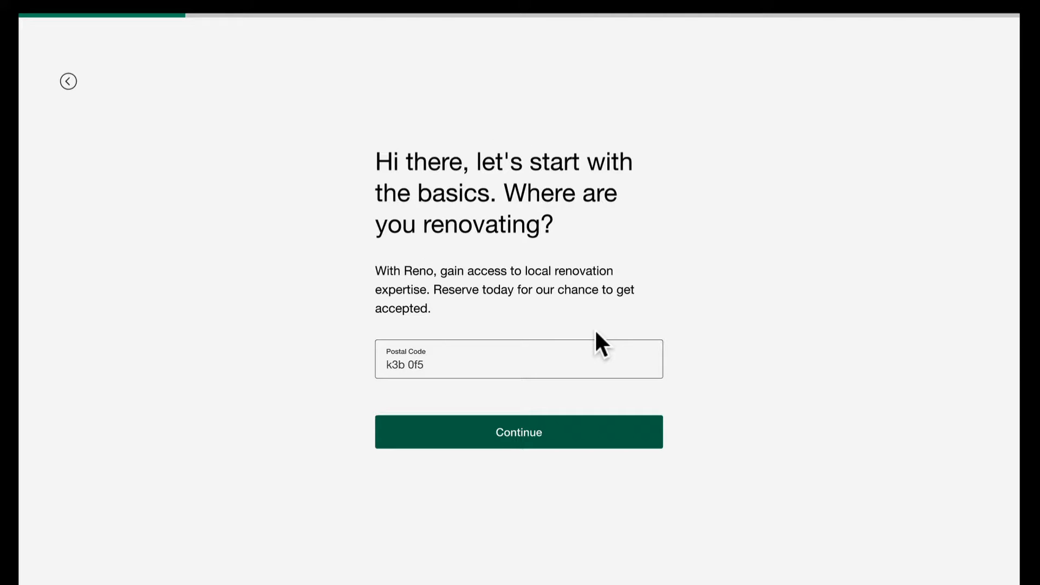
{"action": "left_click", "coordinate": [418, 436]}
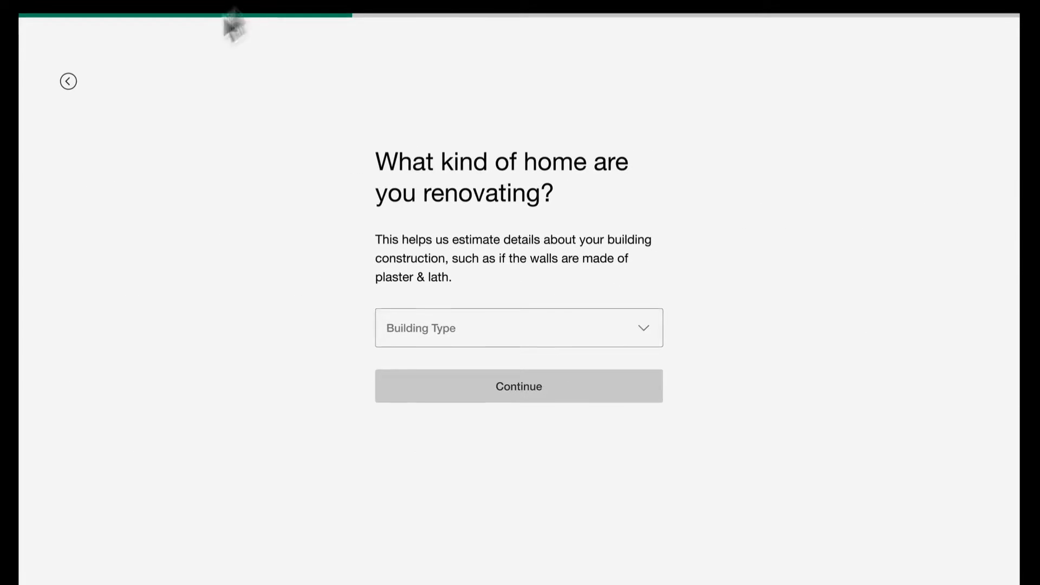
{"action": "left_click", "coordinate": [600, 338]}
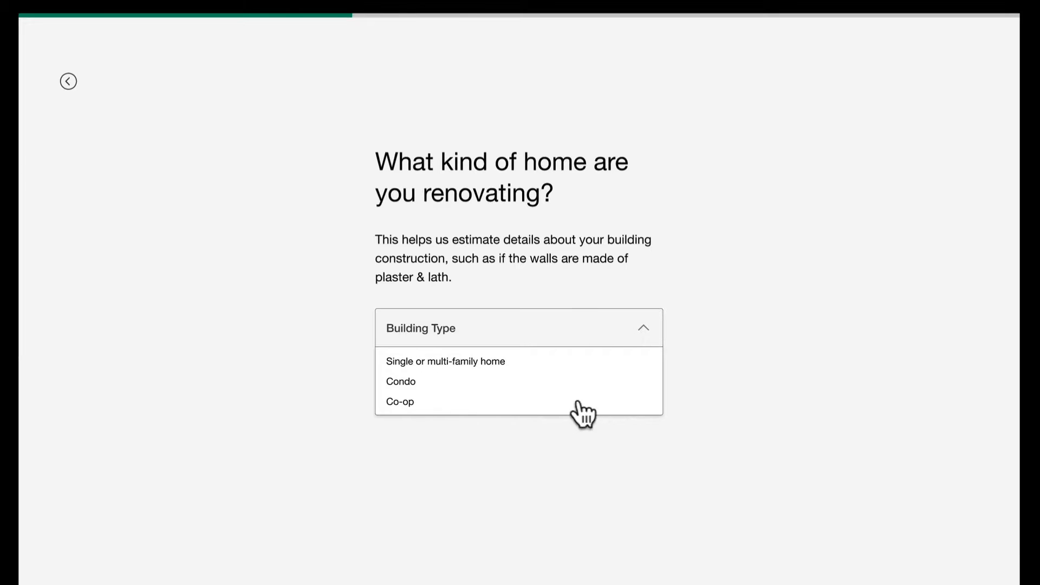
{"action": "left_click", "coordinate": [603, 364]}
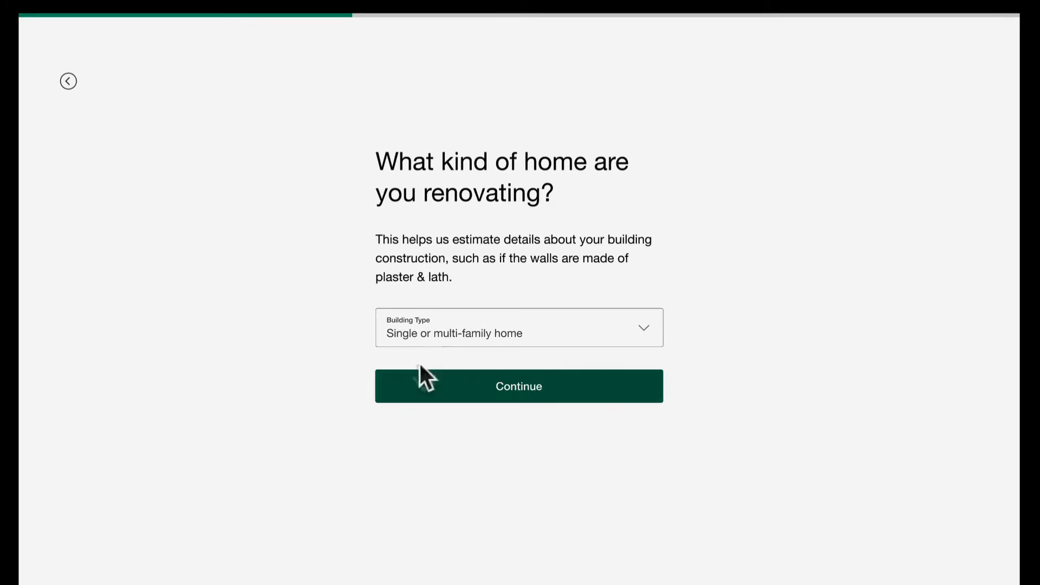
{"action": "left_click", "coordinate": [616, 394]}
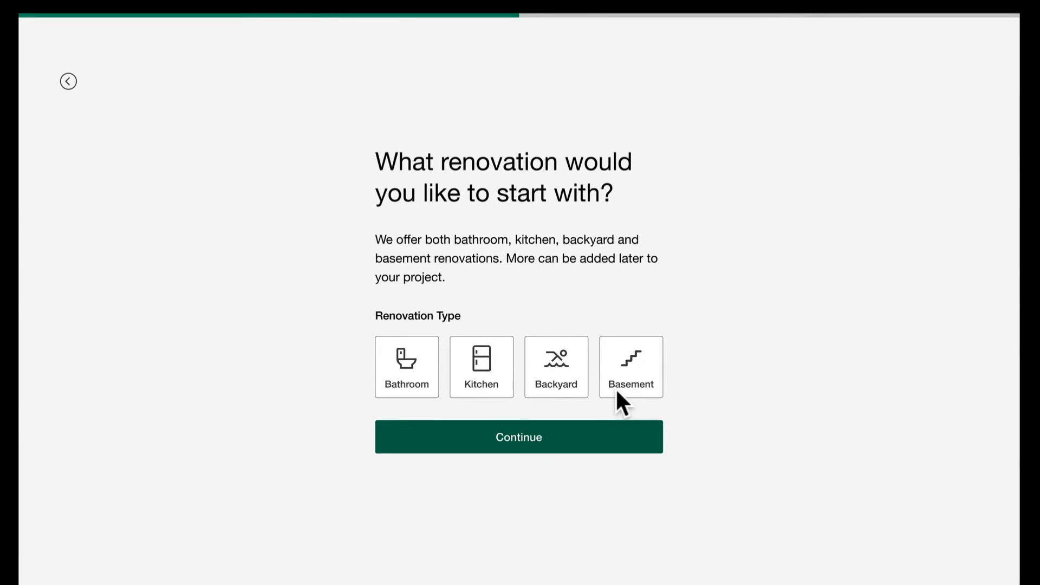